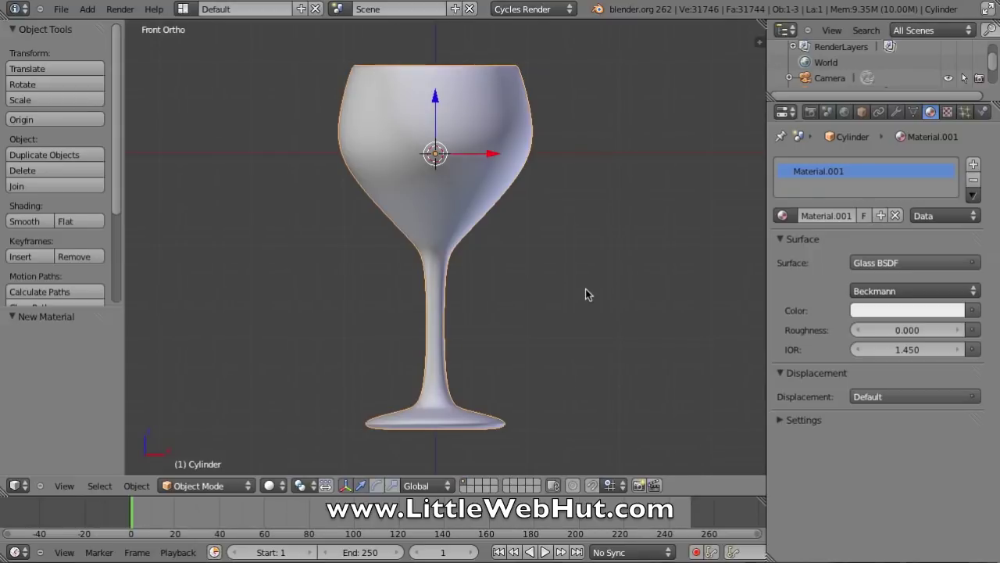
# - Switch to perspective view, zoom out, and place the 3D cursor just below the wine glass
pyautogui.press('KP_5')
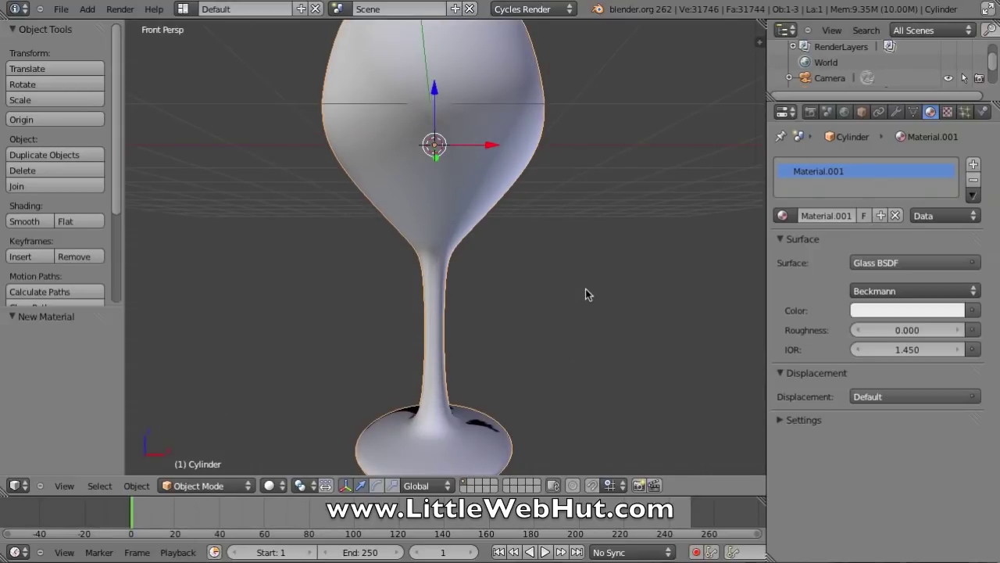
pyautogui.scroll(-3, 568, 296)
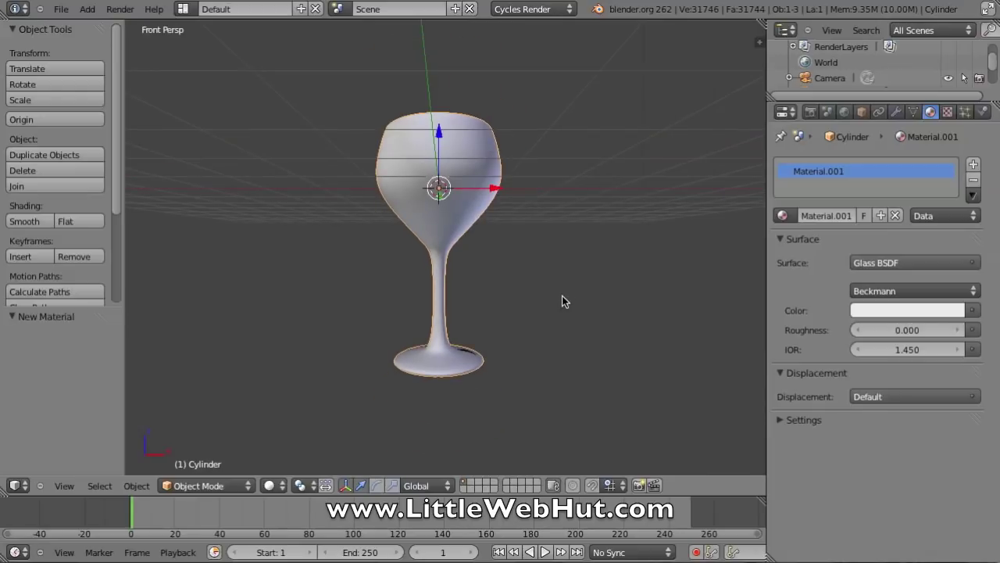
pyautogui.click(438, 416)
pyautogui.click(89, 11)
# - Add a plane under the glass and scale it up 9.867 times into a floor
pyautogui.moveTo(95, 27)
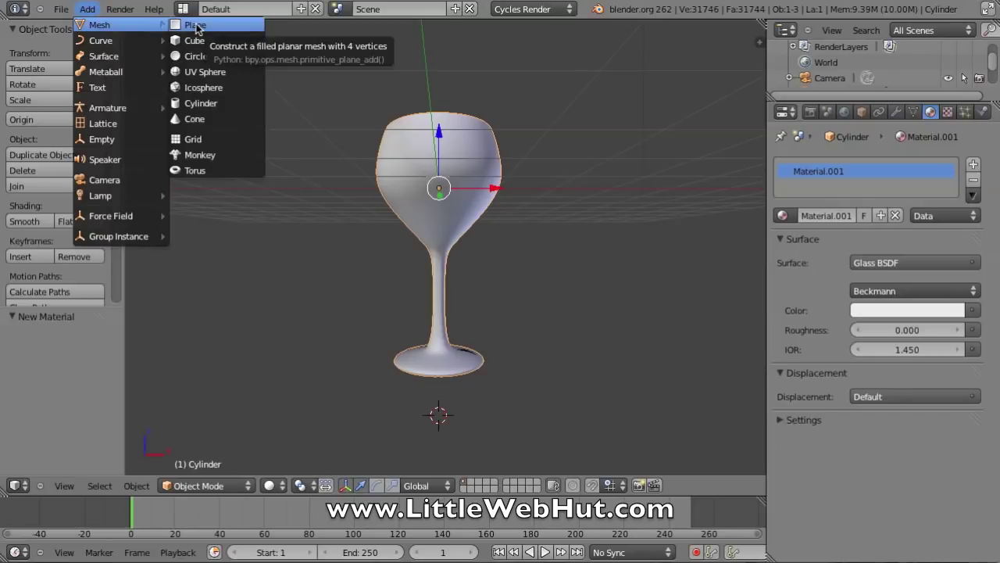
pyautogui.click(195, 26)
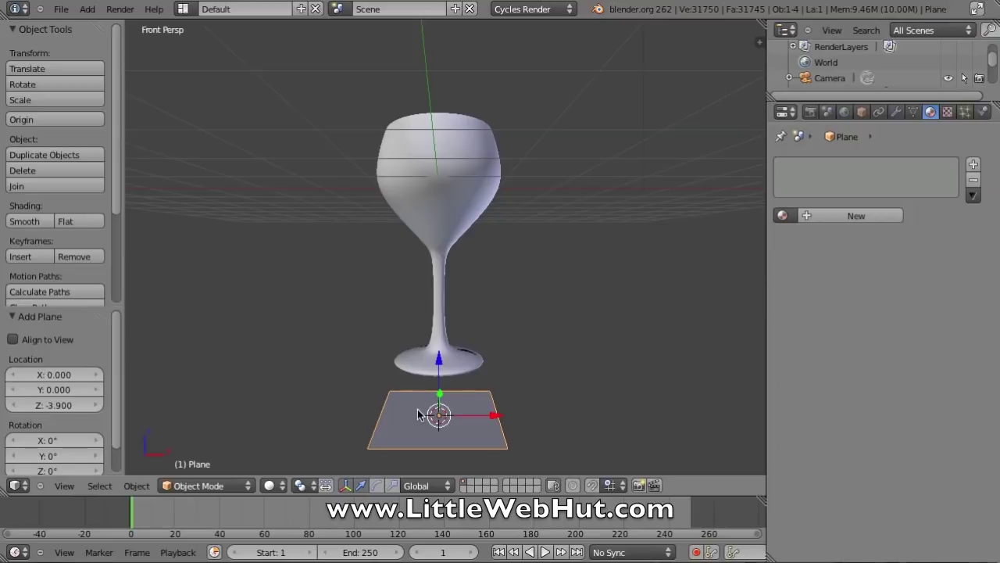
pyautogui.press('s')
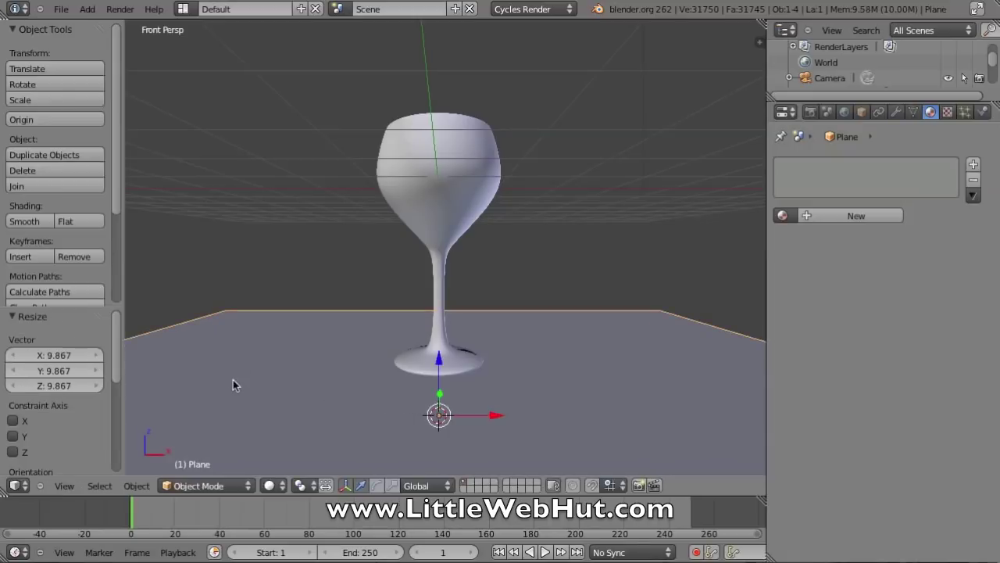
pyautogui.click(233, 383)
pyautogui.scroll(-6, 308, 348)
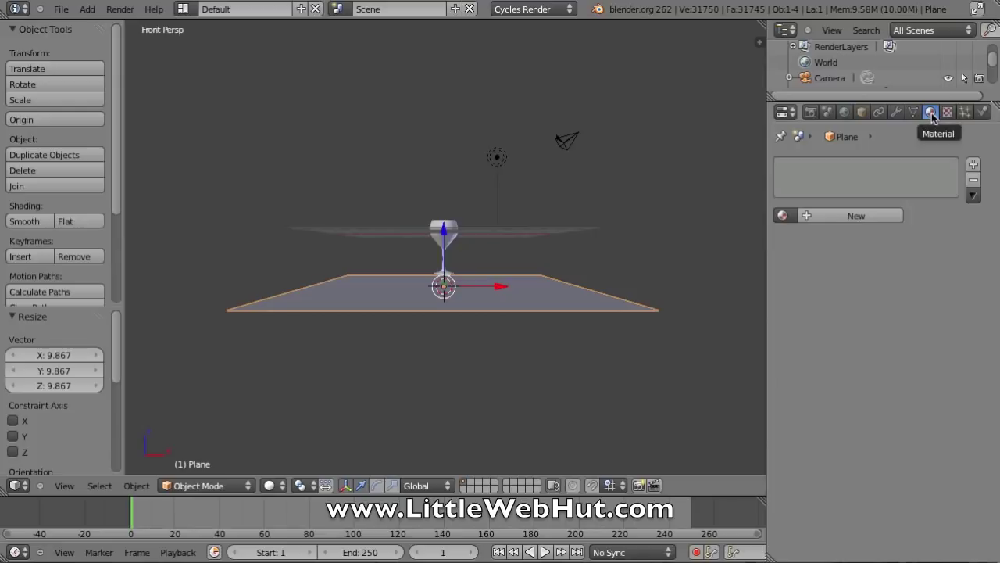
# - Give the floor plane a new Diffuse BSDF material, Material.002, coloured orange
pyautogui.click(810, 215)
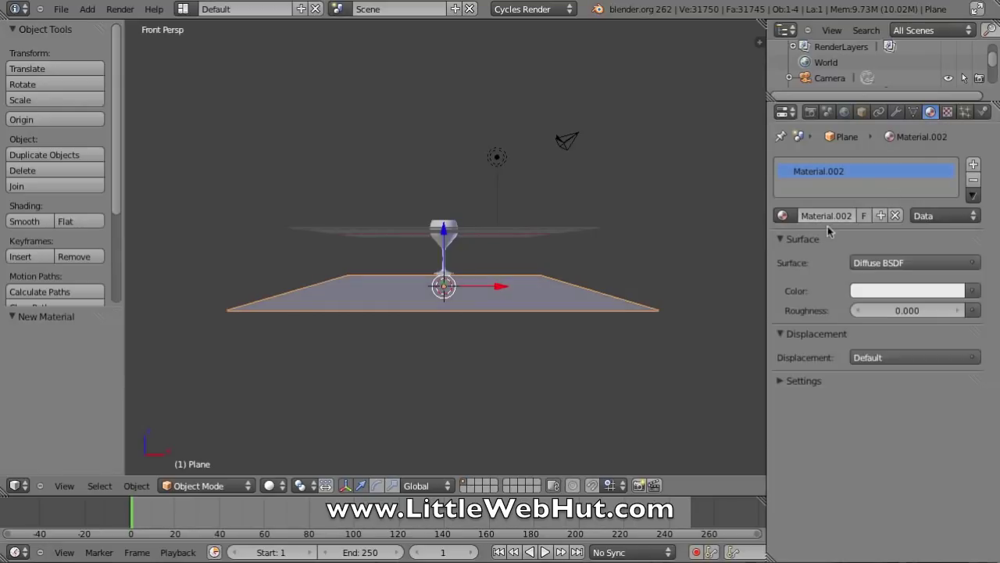
pyautogui.click(899, 291)
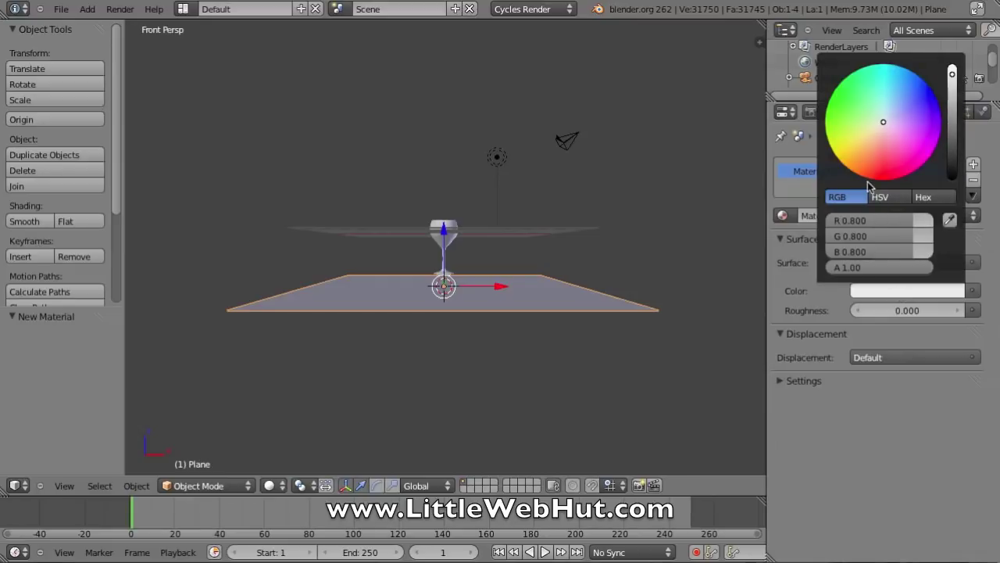
pyautogui.click(860, 170)
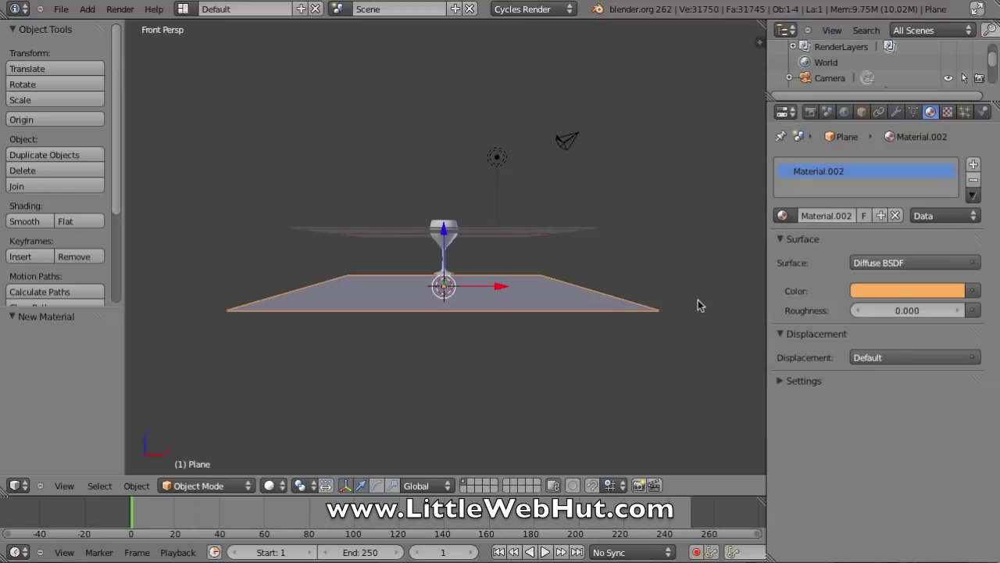
# - Set the 3D cursor near the camera and add a second plane, Plane.001
pyautogui.click(596, 122)
pyautogui.click(88, 10)
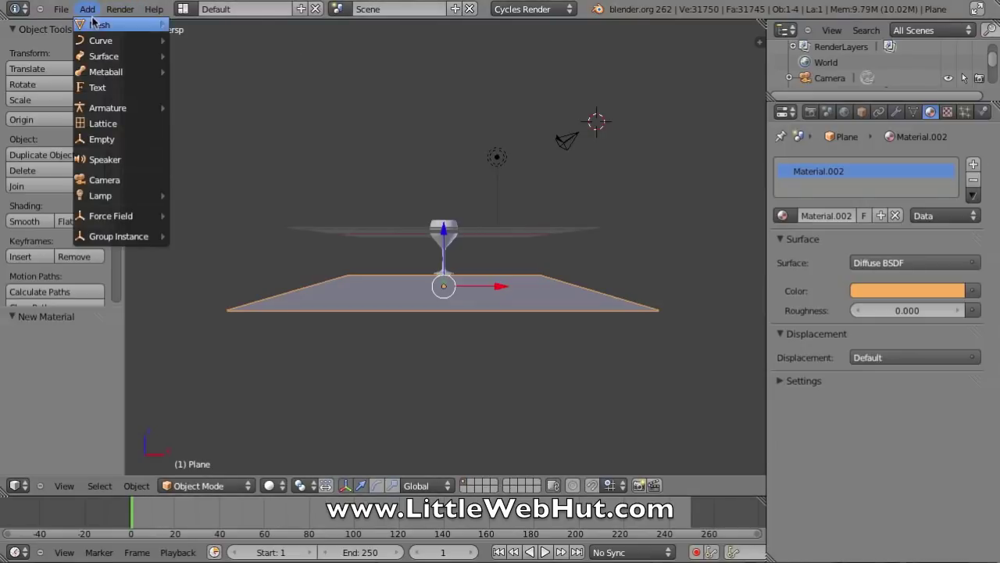
pyautogui.moveTo(93, 26)
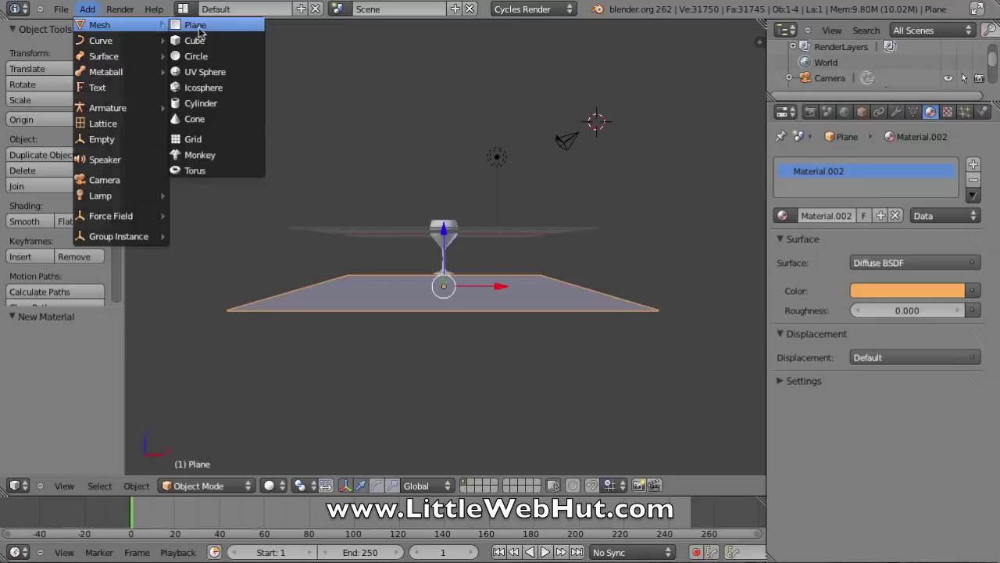
pyautogui.click(198, 28)
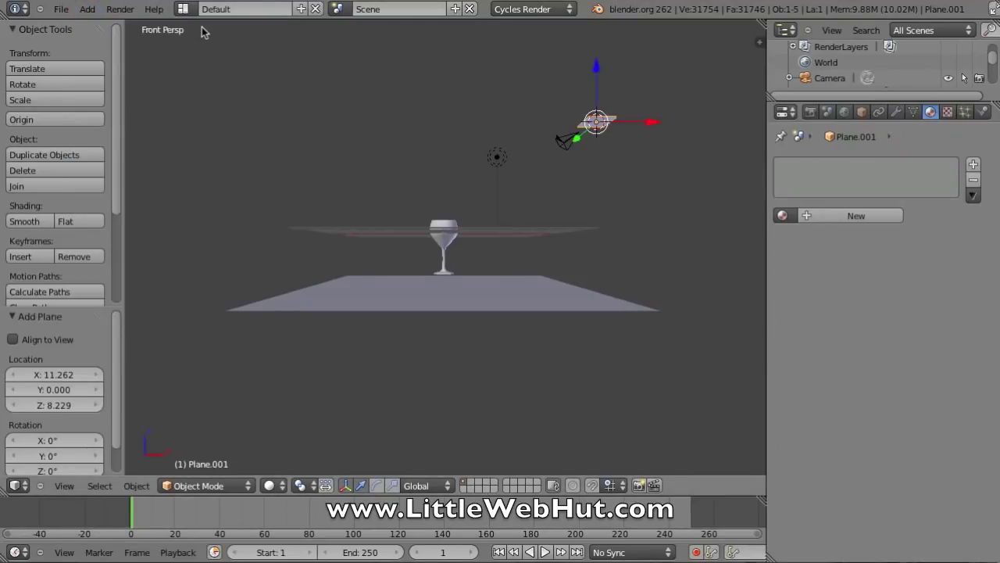
# - Tilt the new plane 44.32° and scale it up 5.656 times
pyautogui.press('r')
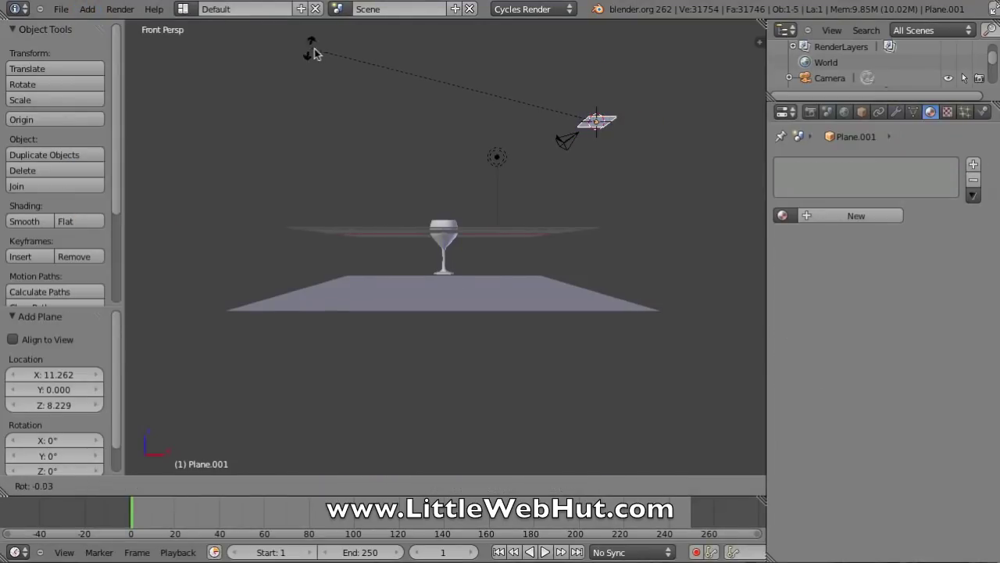
pyautogui.click(557, 64)
pyautogui.press('s')
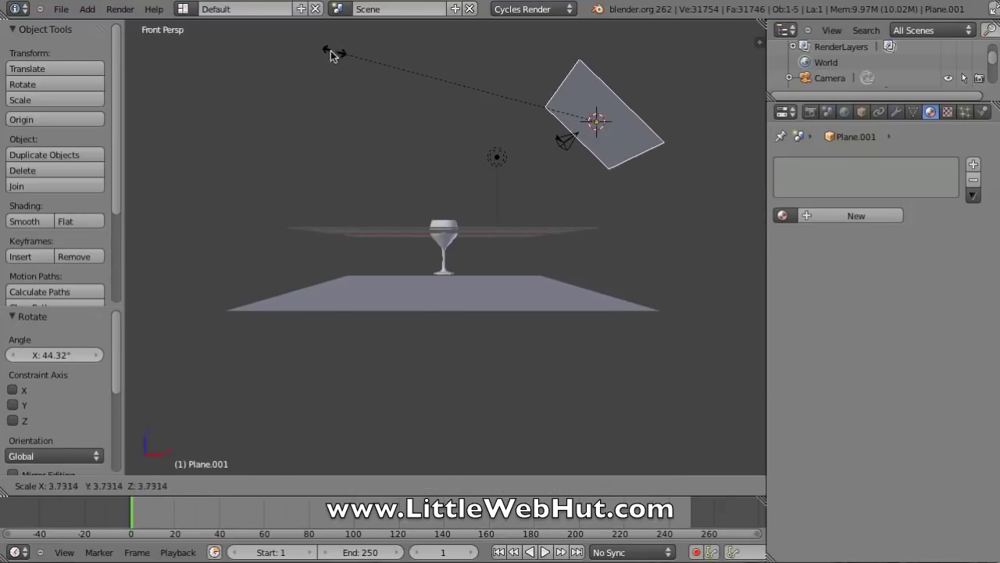
pyautogui.click(221, 39)
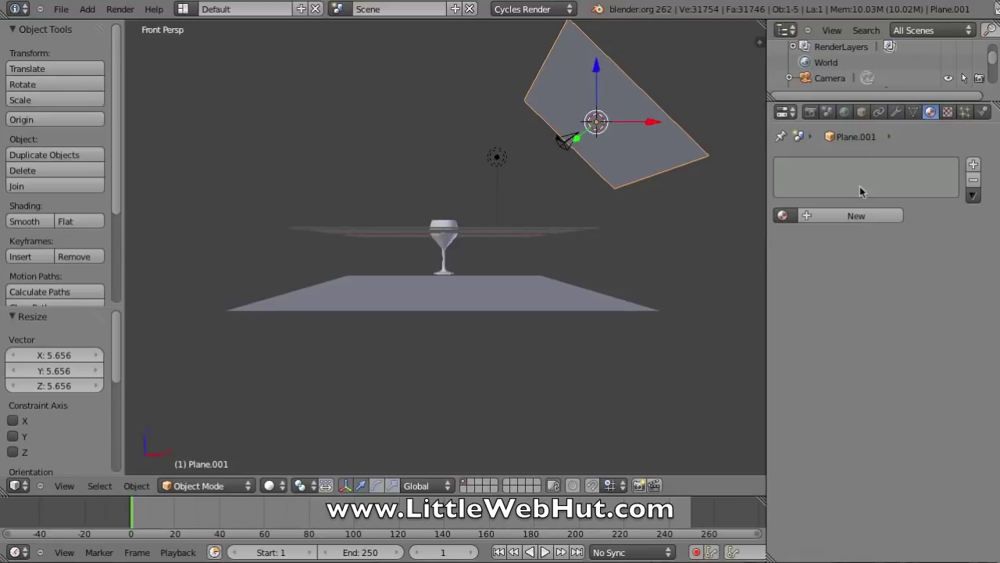
# - Give Plane.001 a new Emission material, Material.003, with strength 10
pyautogui.click(808, 217)
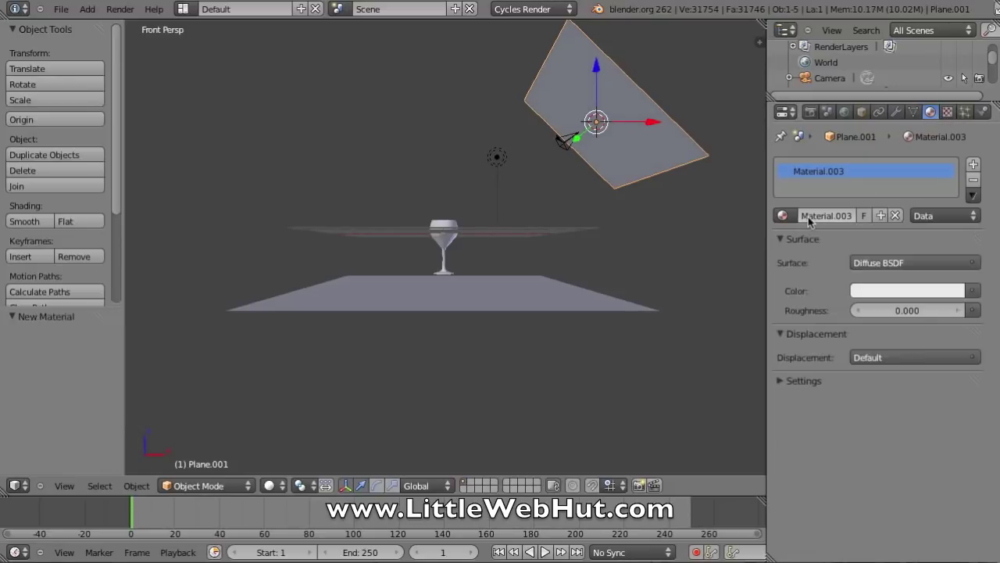
pyautogui.click(912, 266)
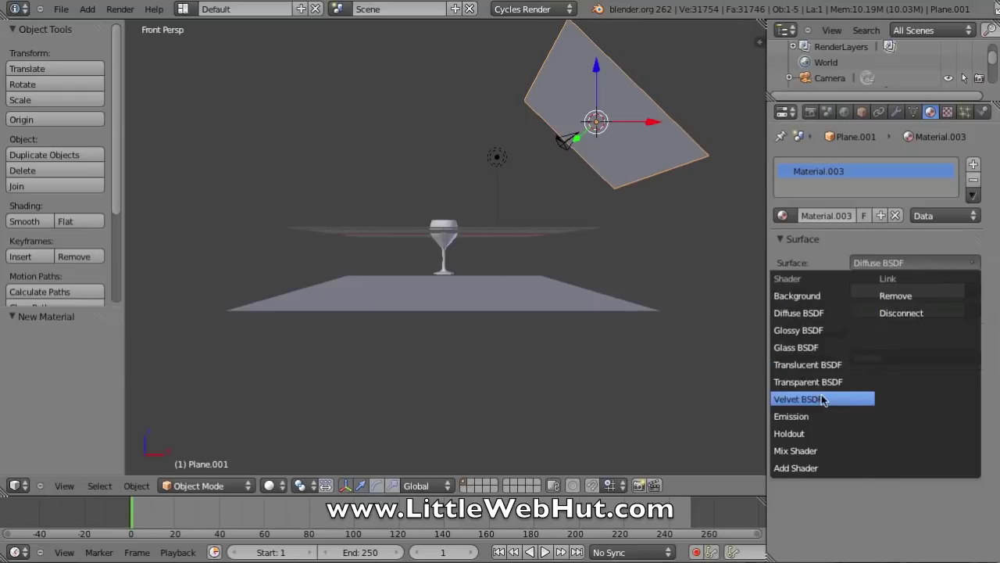
pyautogui.click(797, 416)
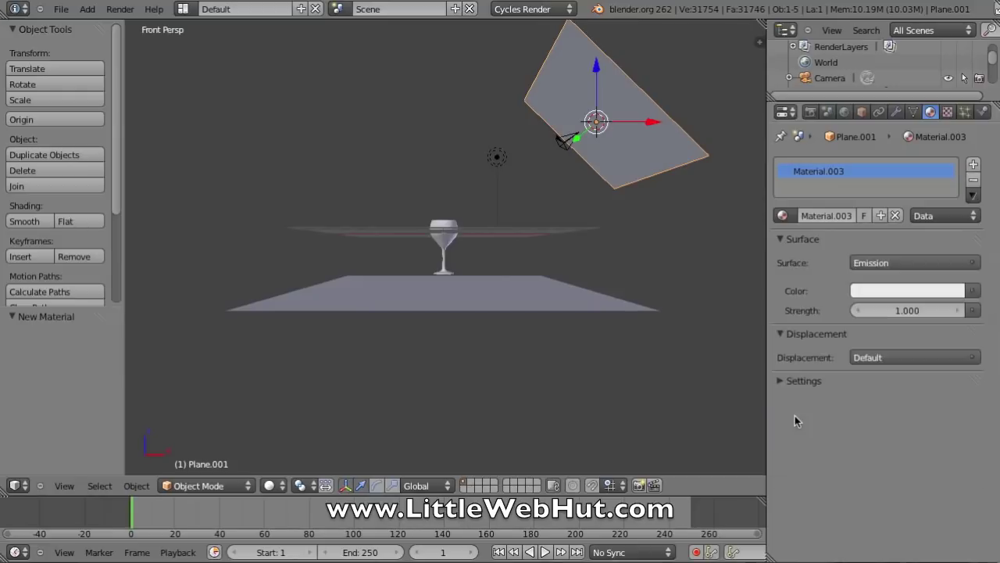
pyautogui.click(908, 311)
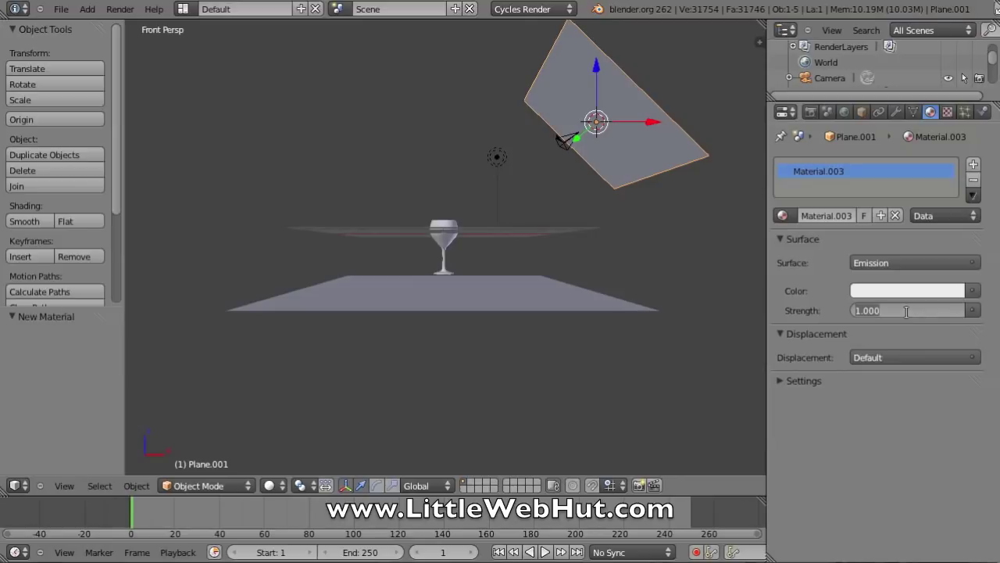
pyautogui.write('10')
pyautogui.press('Return')
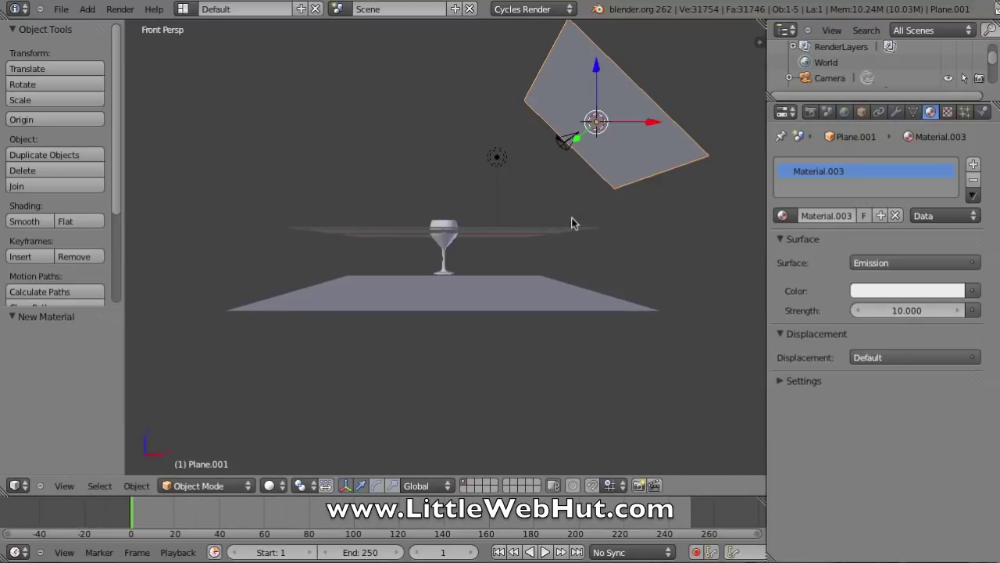
# - Select the orange floor plane and raise it 0.919 along Z to meet the glass base
pyautogui.rightClick(468, 298)
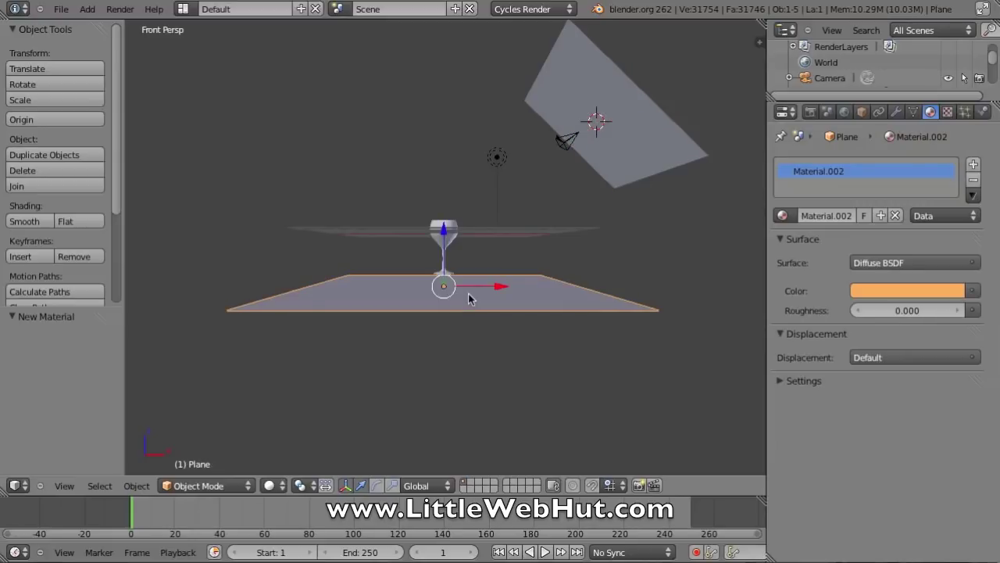
pyautogui.scroll(2, 449, 311)
pyautogui.scroll(2, 449, 311)
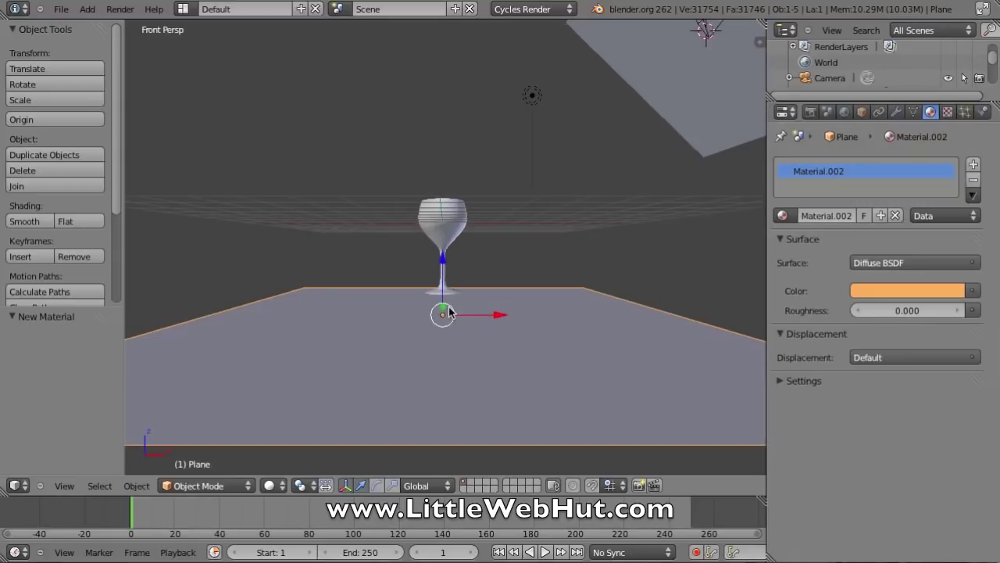
pyautogui.scroll(3, 449, 311)
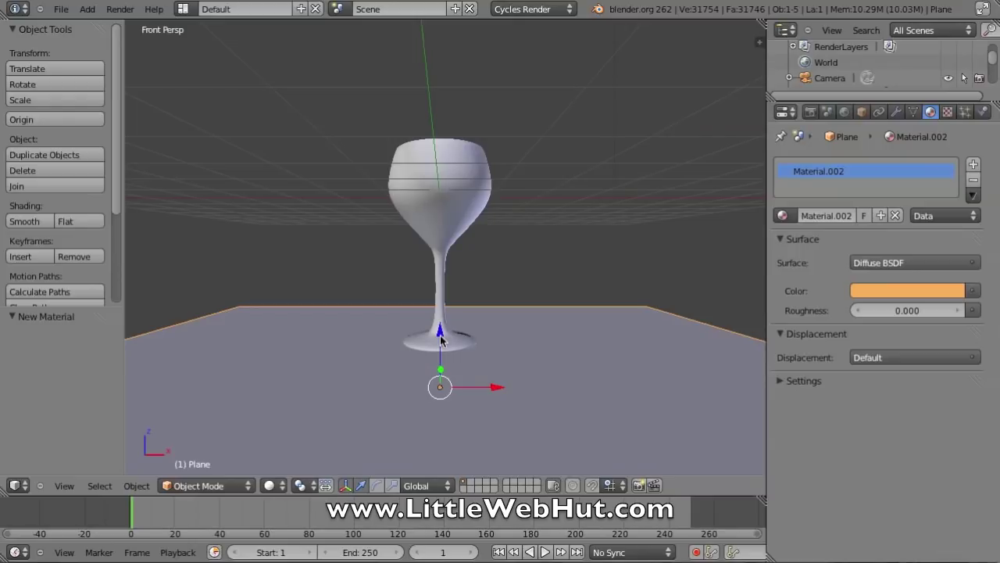
pyautogui.moveTo(440, 336); pyautogui.dragTo(440, 296)
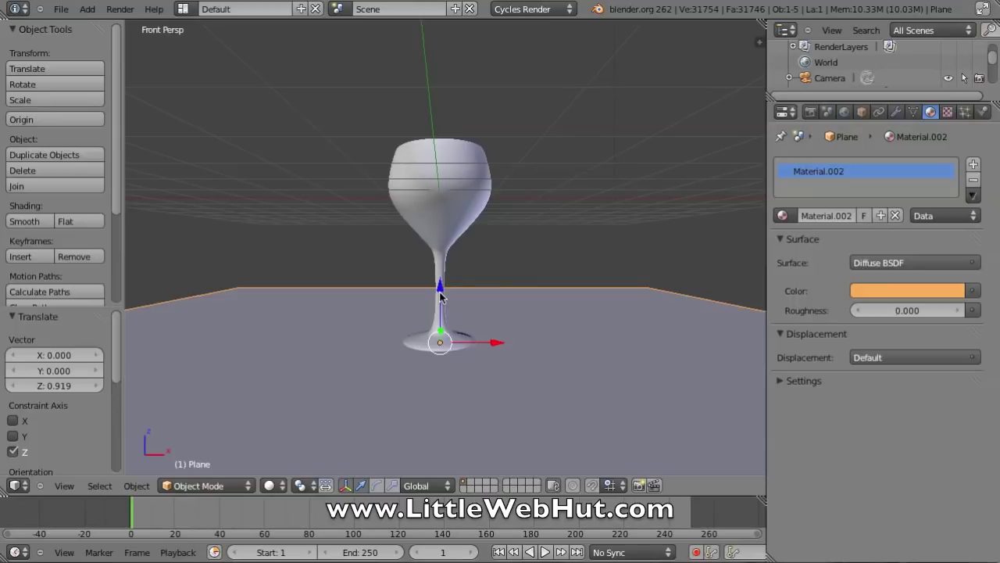
pyautogui.press('KP_0')
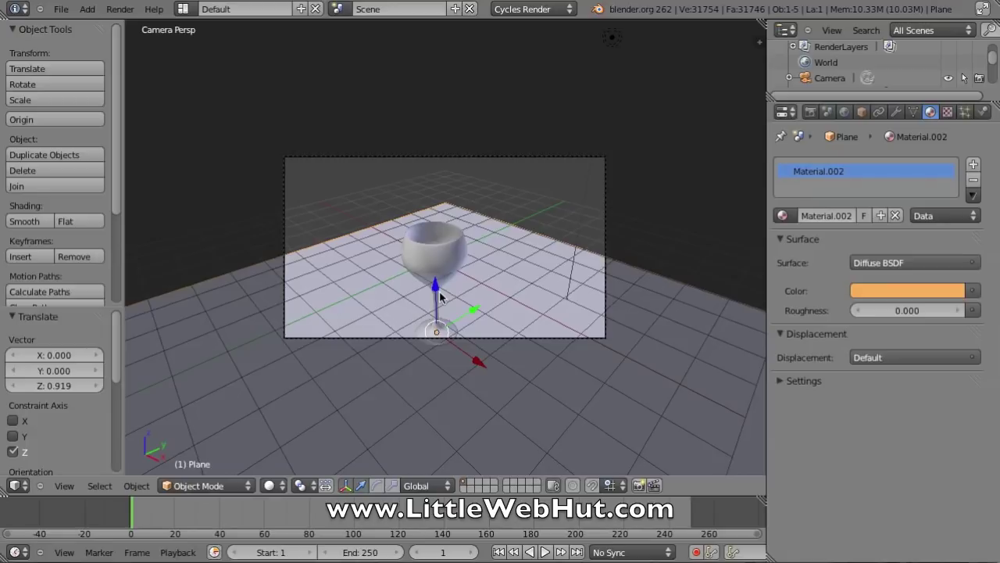
# - Enable Lock Camera to View and move the camera closer so the glass fills the frame
pyautogui.click(65, 486)
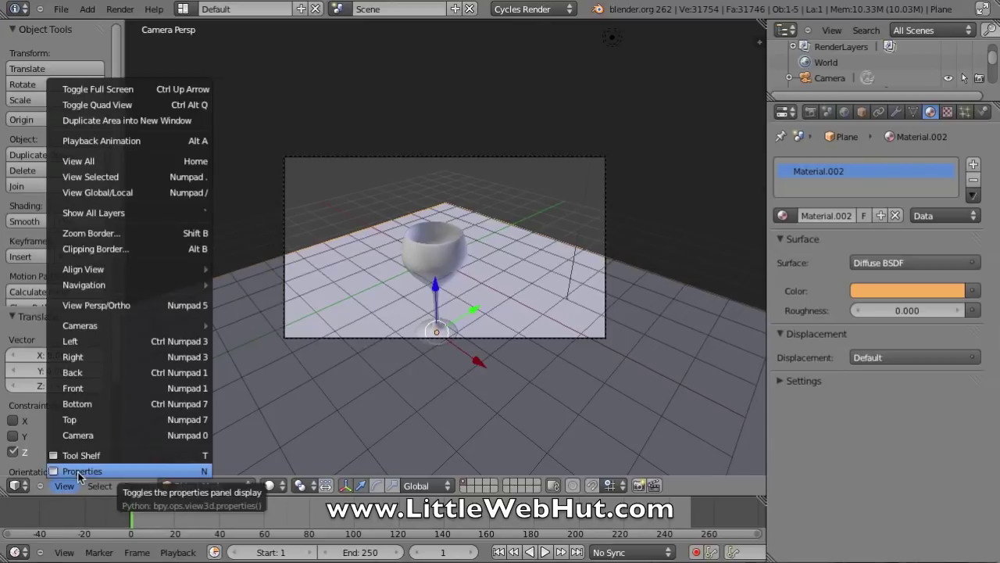
pyautogui.click(78, 471)
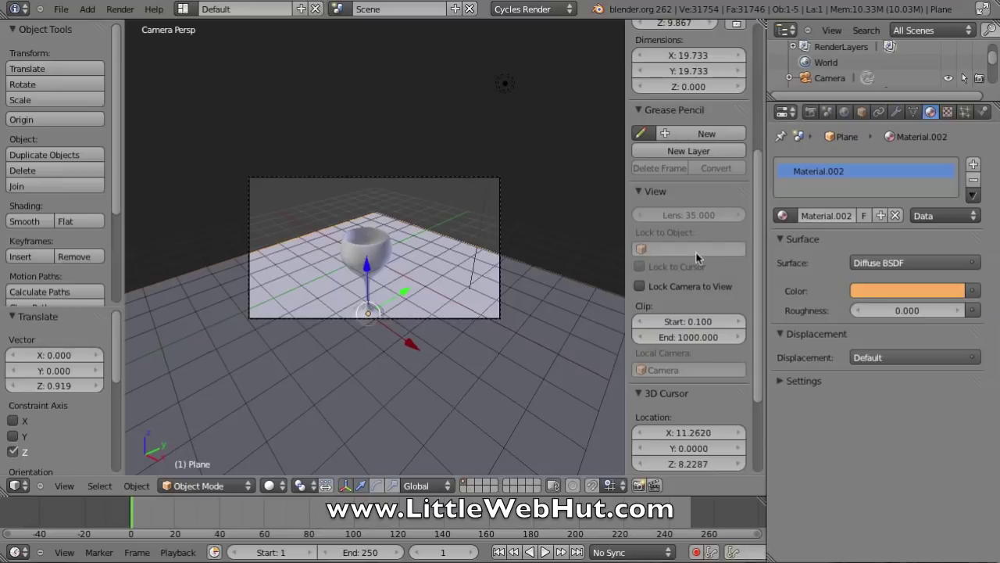
pyautogui.click(641, 289)
pyautogui.moveTo(432, 268); pyautogui.dragTo(444, 225, button='middle')
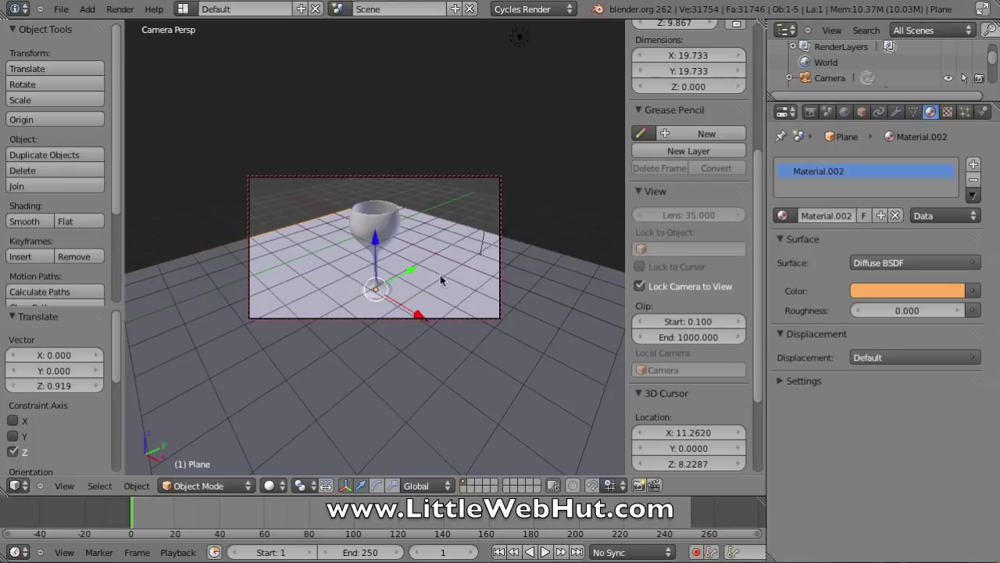
pyautogui.scroll(1, 440, 275)
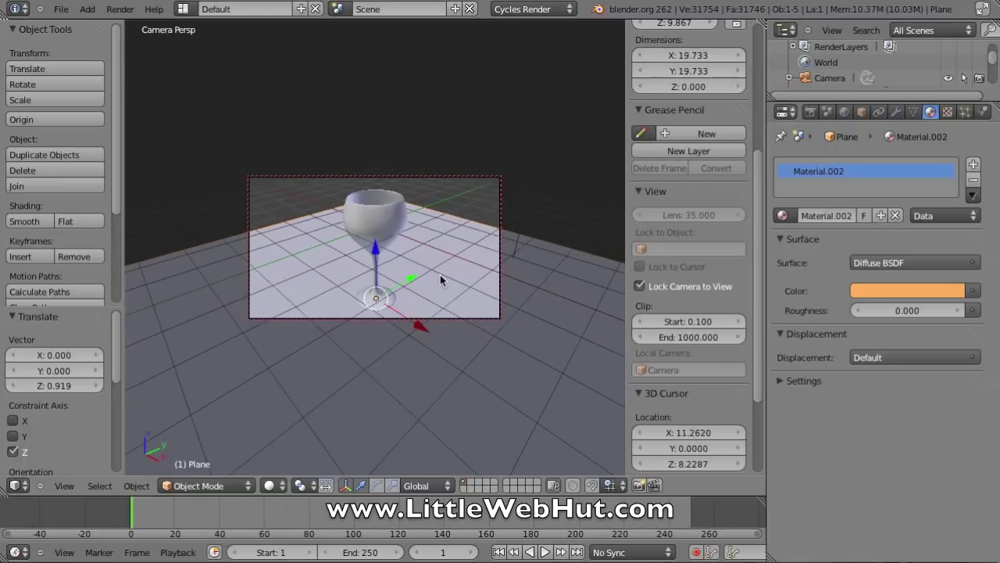
pyautogui.scroll(1, 440, 274)
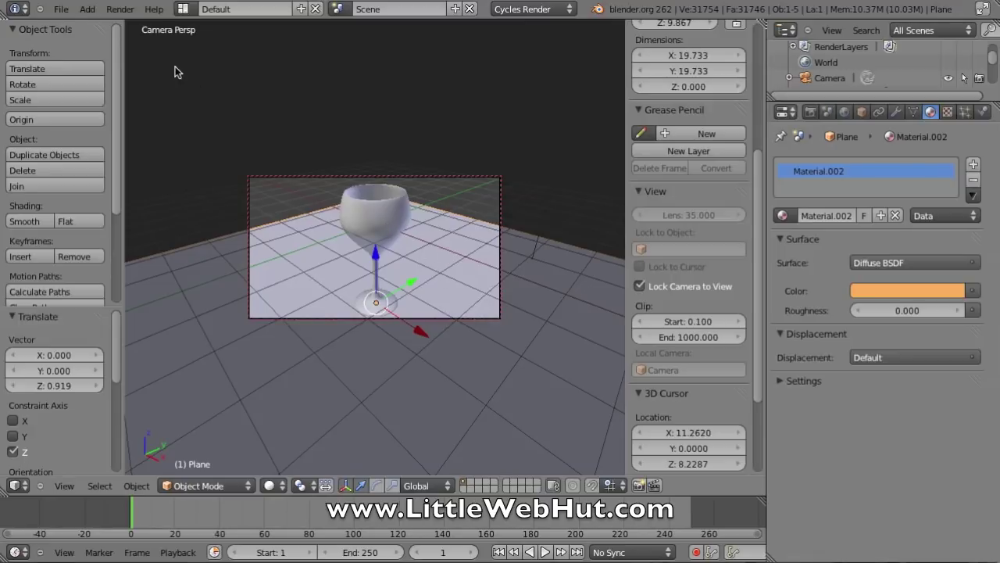
# - Save the scene as wine_glasses.blend in /Users/shared/blender/
pyautogui.click(60, 11)
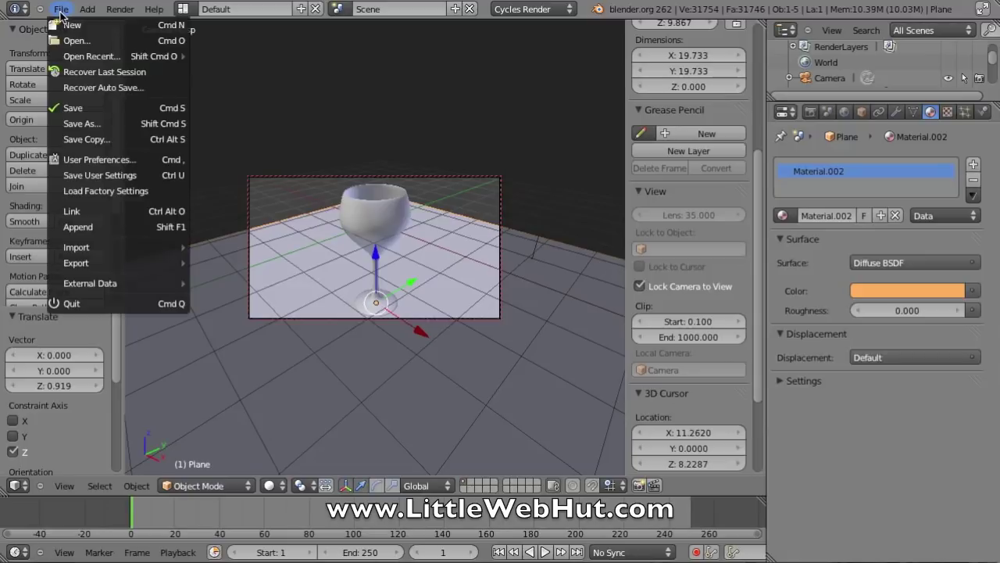
pyautogui.click(78, 124)
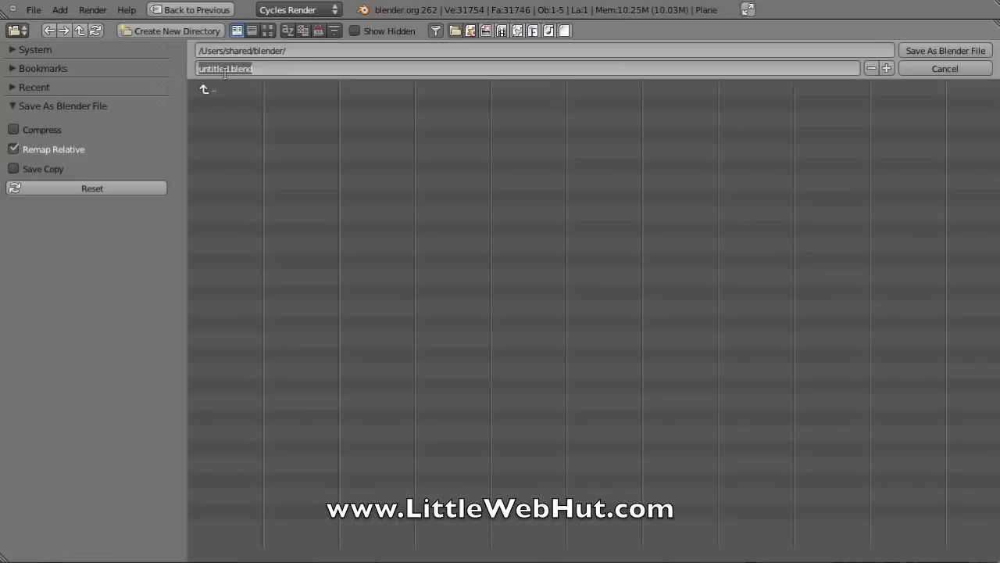
pyautogui.click(227, 69)
pyautogui.press('BackSpace')
pyautogui.press('BackSpace')
pyautogui.press('BackSpace')
pyautogui.press('BackSpace')
pyautogui.press('BackSpace')
pyautogui.press('BackSpace')
pyautogui.press('BackSpace')
pyautogui.press('BackSpace')
pyautogui.write('wine_glasses')
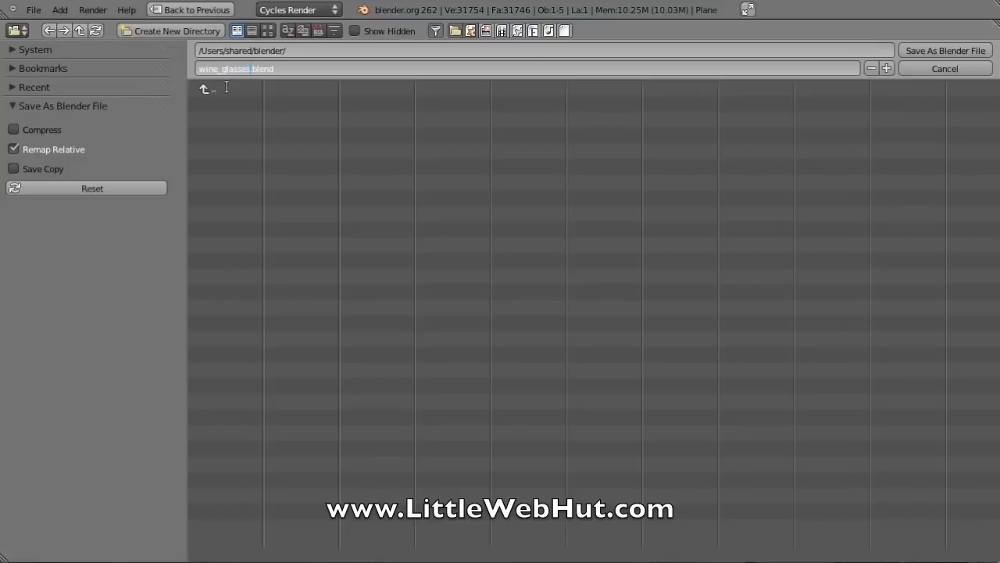
pyautogui.press('Return')
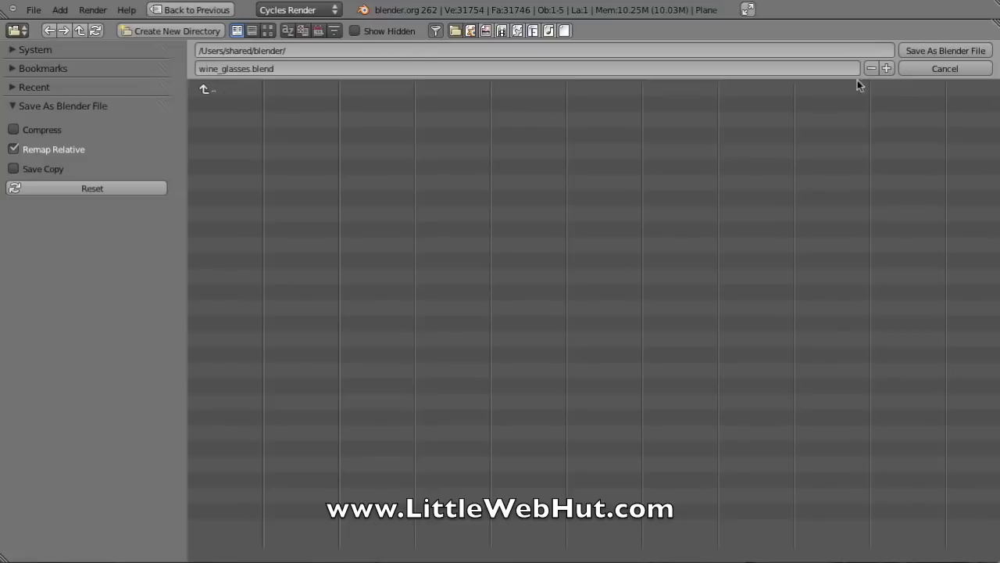
pyautogui.click(923, 50)
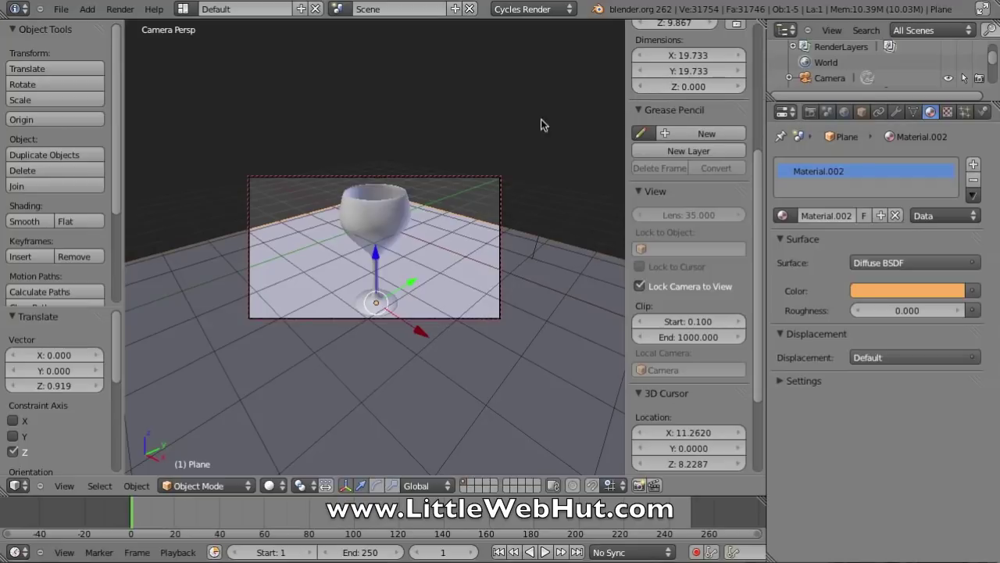
# - Duplicate the wine glass and move the copy 2.193 along X beside the original
pyautogui.rightClick(376, 223)
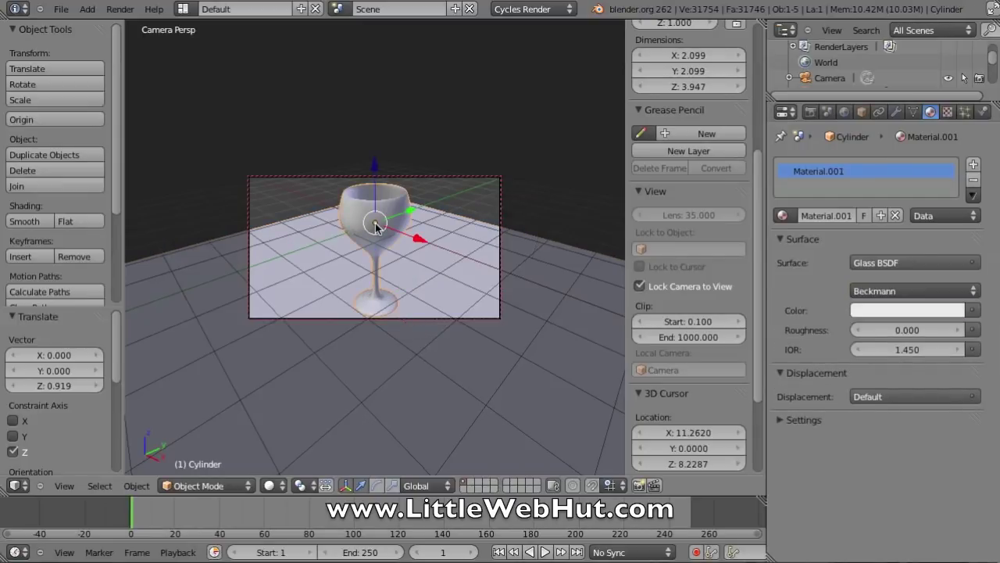
pyautogui.hotkey('shift', 'd')
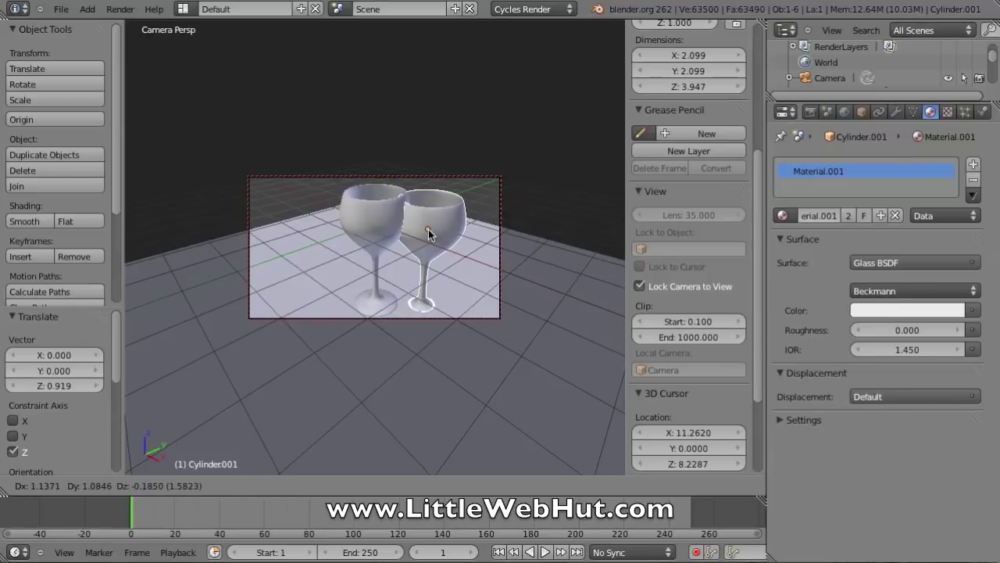
pyautogui.press('x')
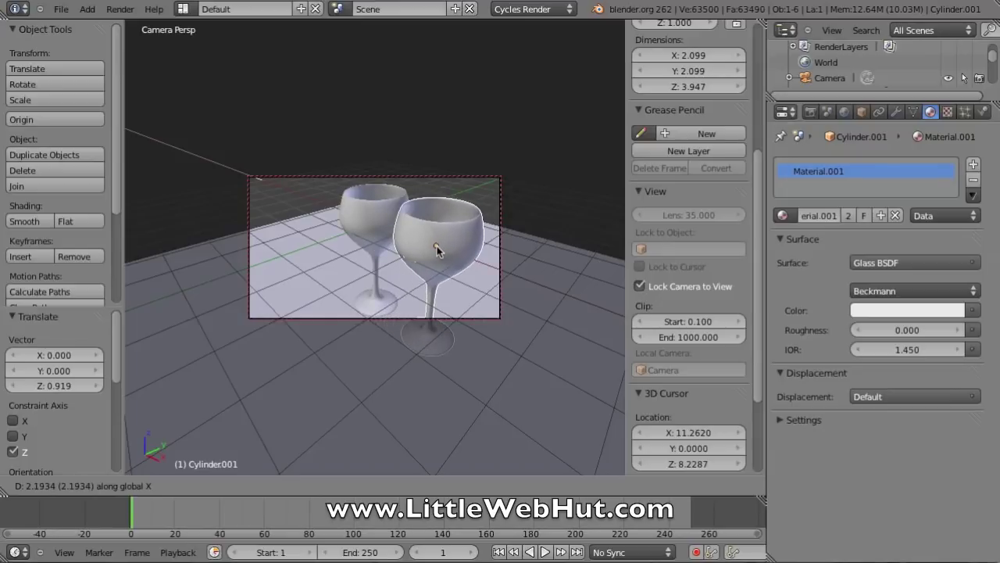
pyautogui.click(436, 248)
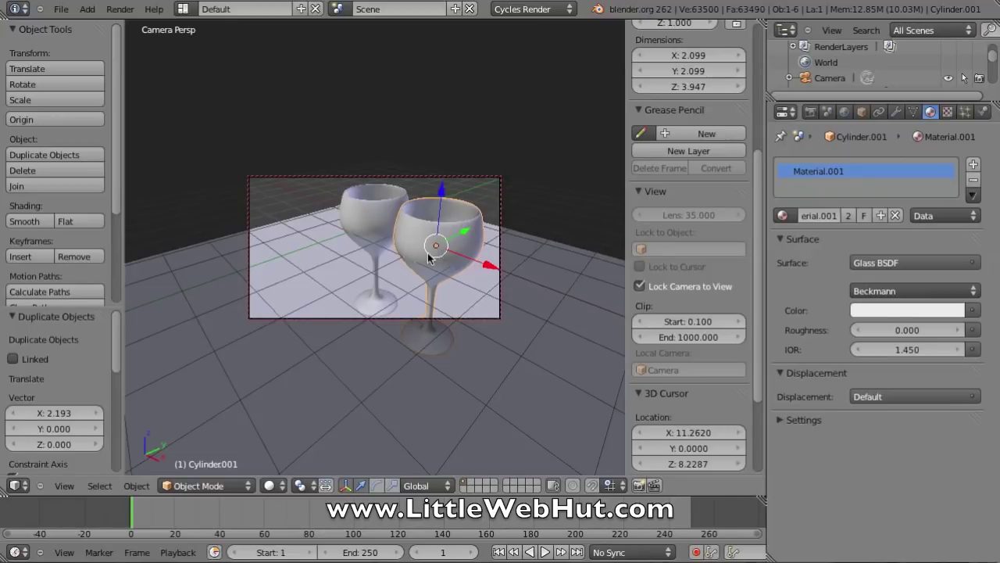
# - Zoom out and orbit the locked camera until both glasses sit side by side in frame
pyautogui.scroll(-1, 427, 253)
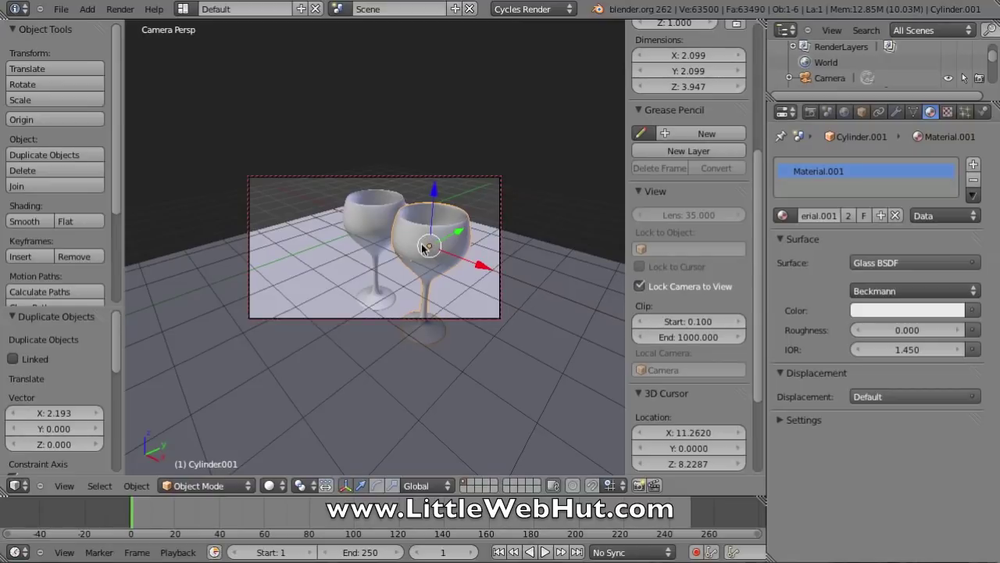
pyautogui.moveTo(422, 249); pyautogui.dragTo(396, 226, button='middle')
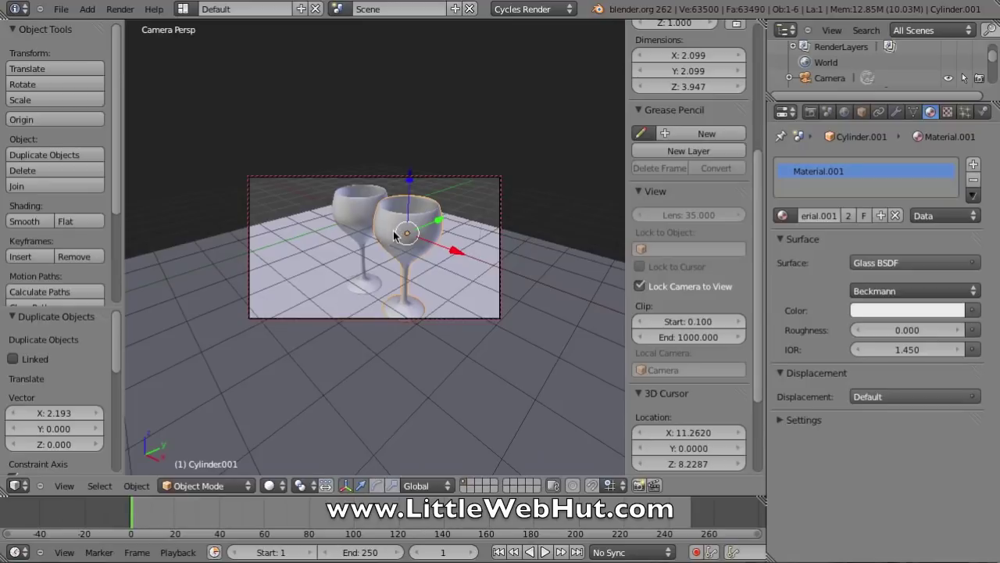
pyautogui.moveTo(394, 236); pyautogui.dragTo(388, 226, button='middle')
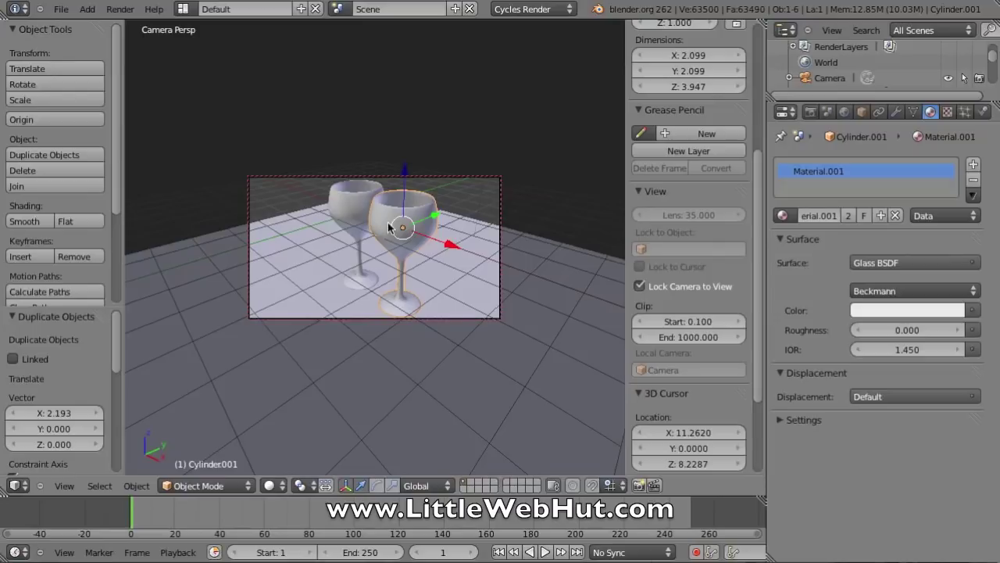
pyautogui.scroll(2, 758, 222)
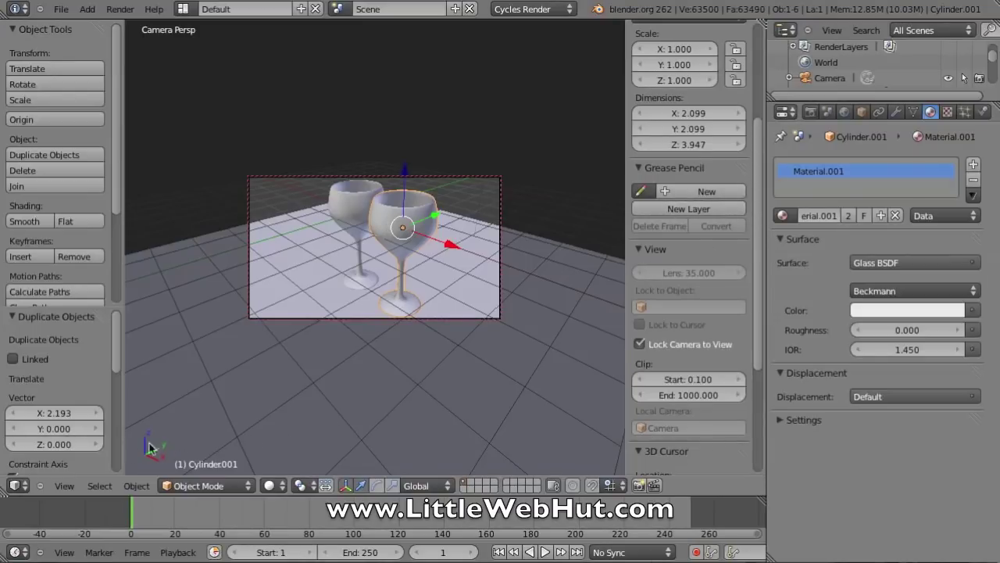
# - Hide the viewport's side panel, switch to the Render properties and render the scene
pyautogui.click(67, 486)
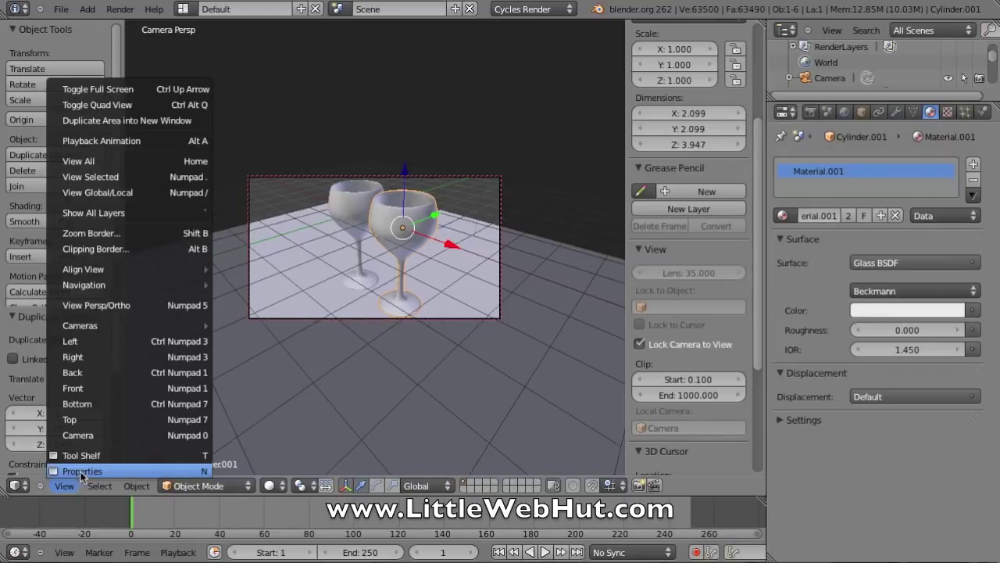
pyautogui.click(82, 471)
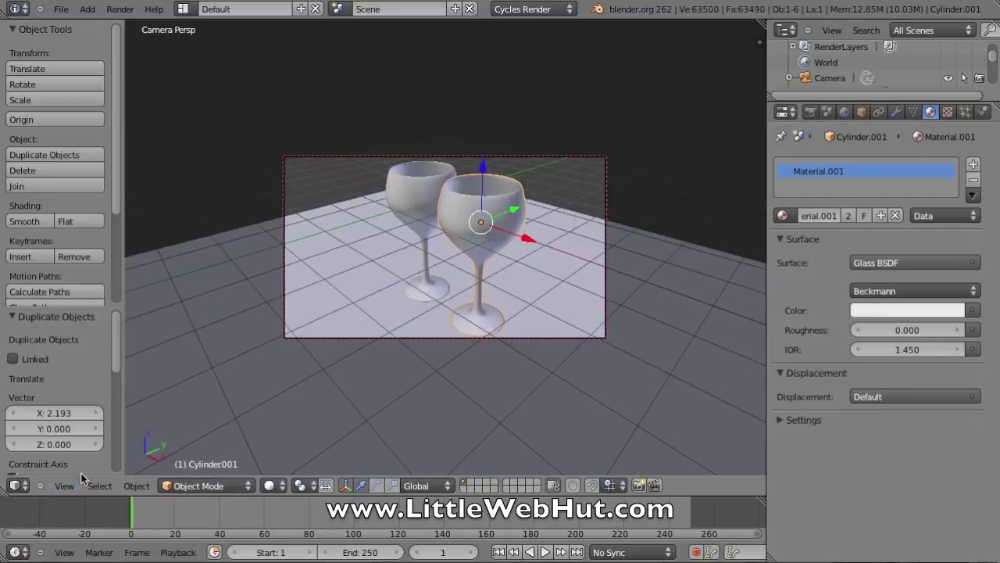
pyautogui.click(811, 112)
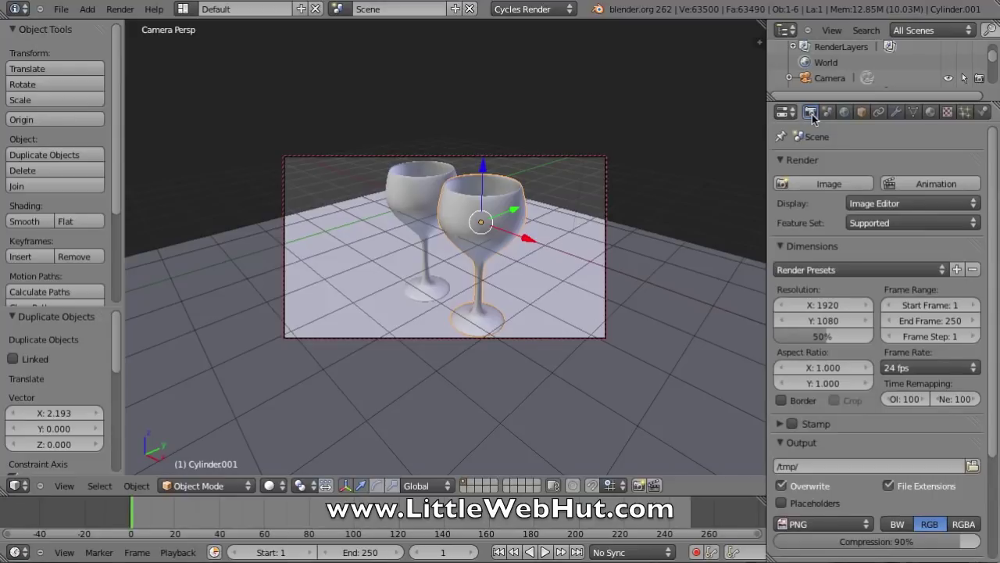
pyautogui.click(811, 191)
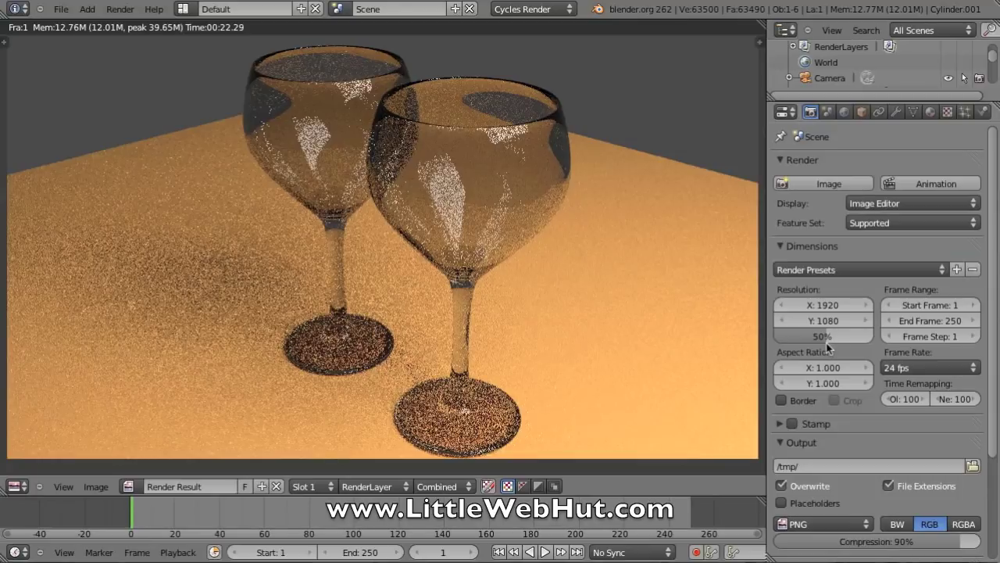
# - Expand the Integrator panel and set Cycles render samples to 1000, keeping preview at 10
pyautogui.scroll(-5, 825, 391)
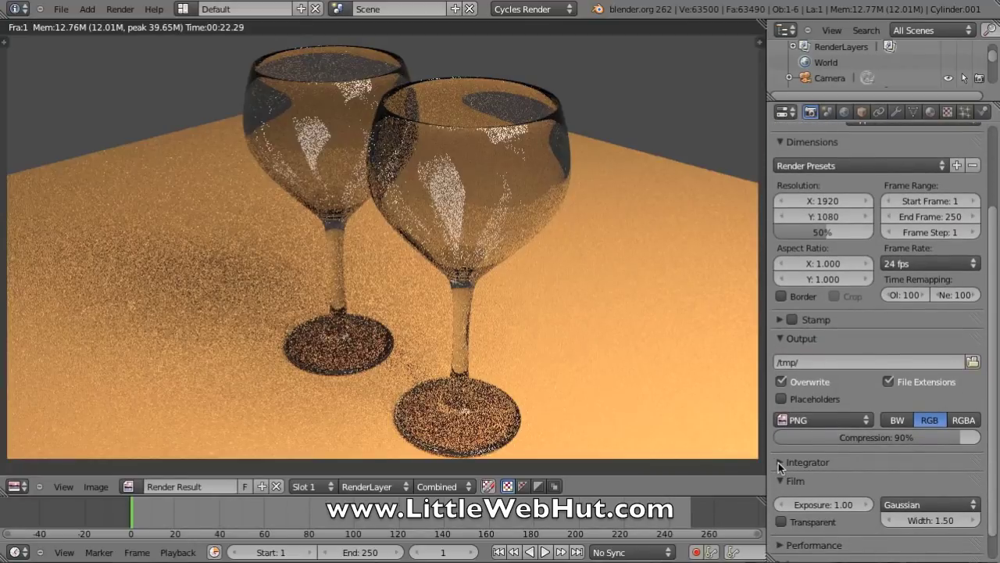
pyautogui.click(779, 462)
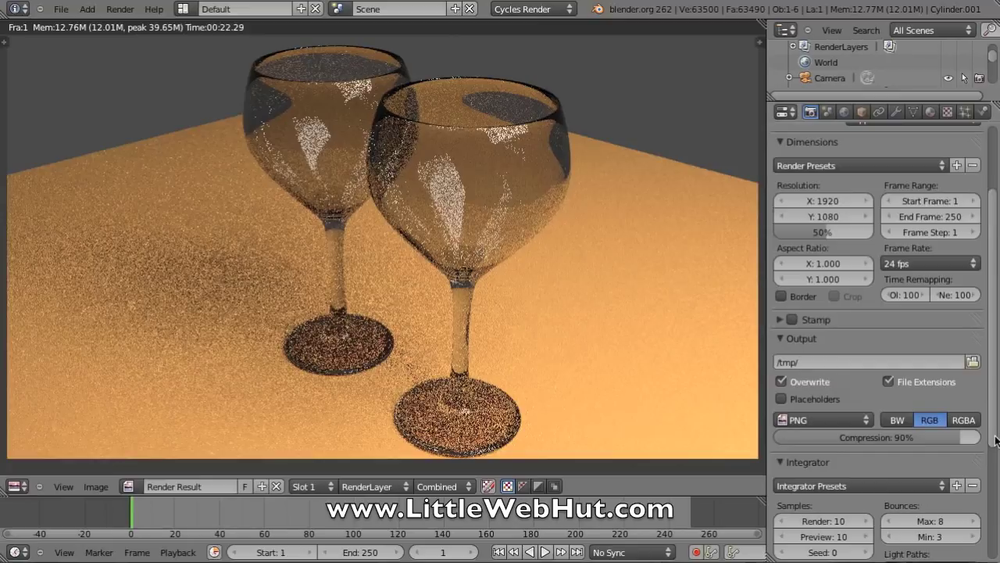
pyautogui.moveTo(996, 442); pyautogui.dragTo(995, 467)
pyautogui.scroll(-2, 872, 457)
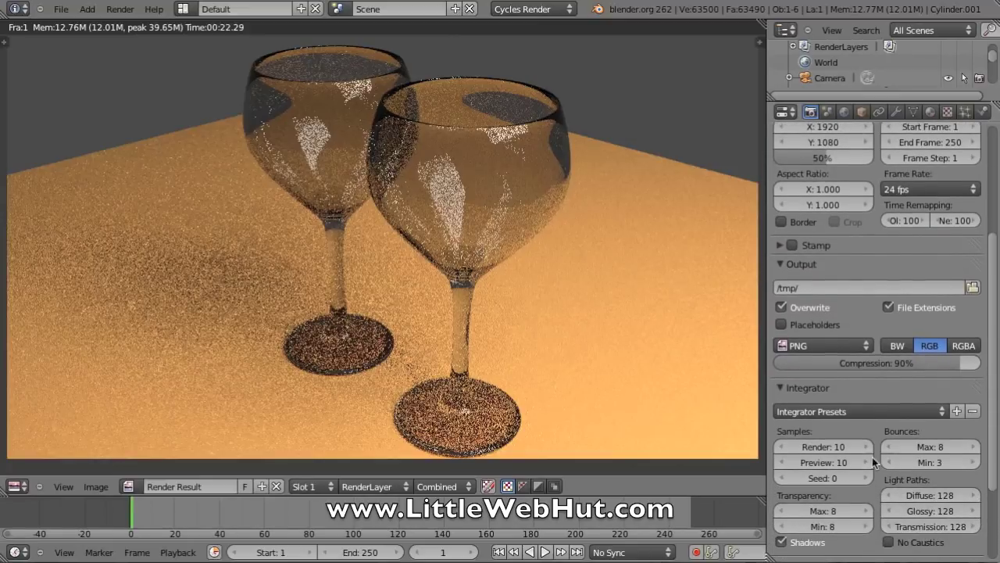
pyautogui.click(830, 447)
pyautogui.write('1000')
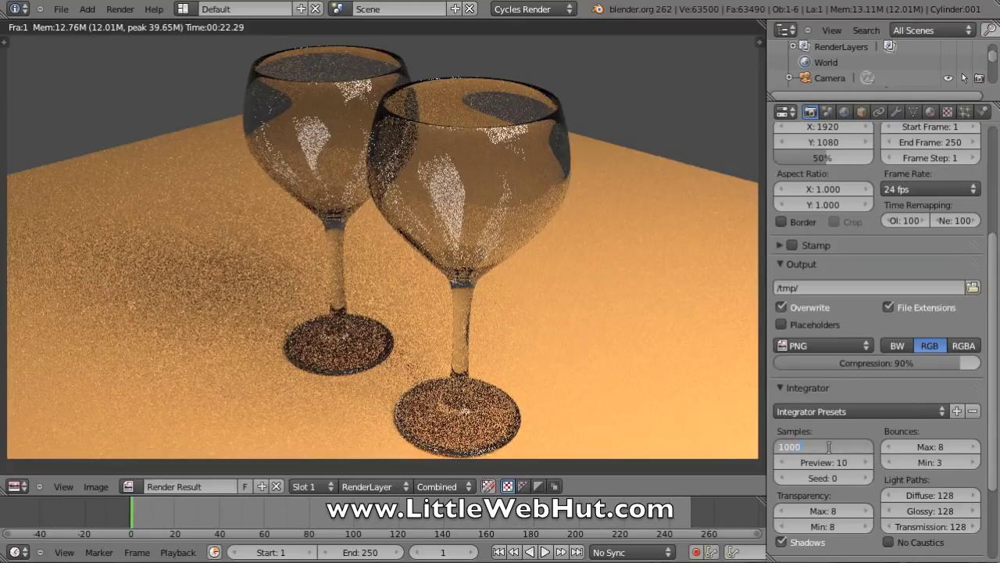
pyautogui.press('Return')
pyautogui.moveTo(991, 321); pyautogui.dragTo(991, 229)
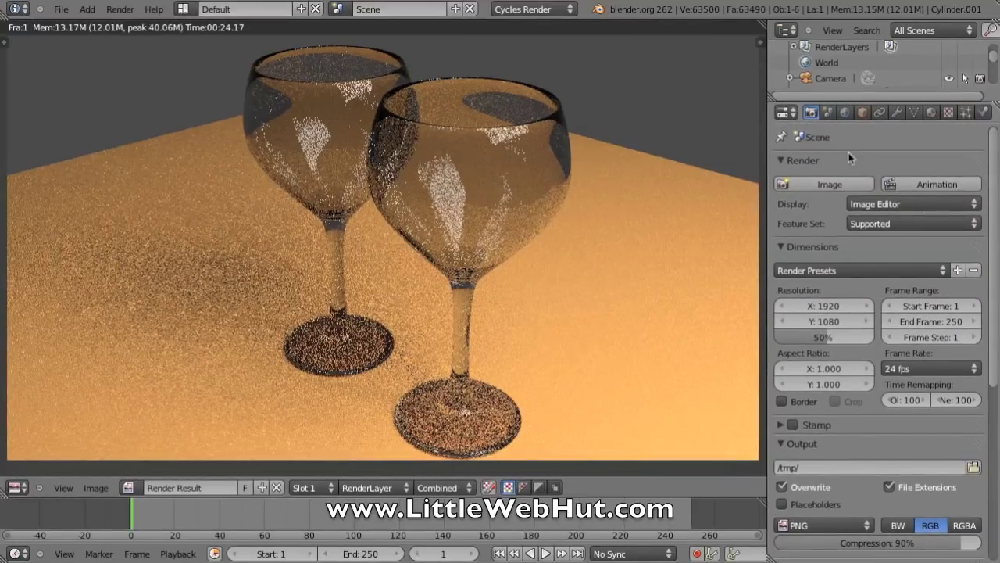
# - Start the 1000-sample render, then cancel it with Esc
pyautogui.click(832, 185)
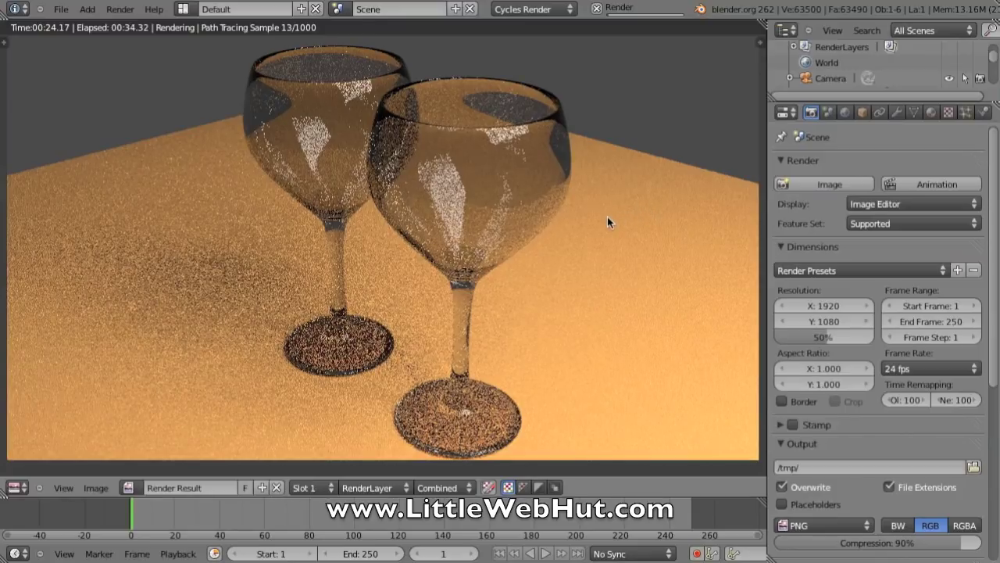
pyautogui.press('Escape')
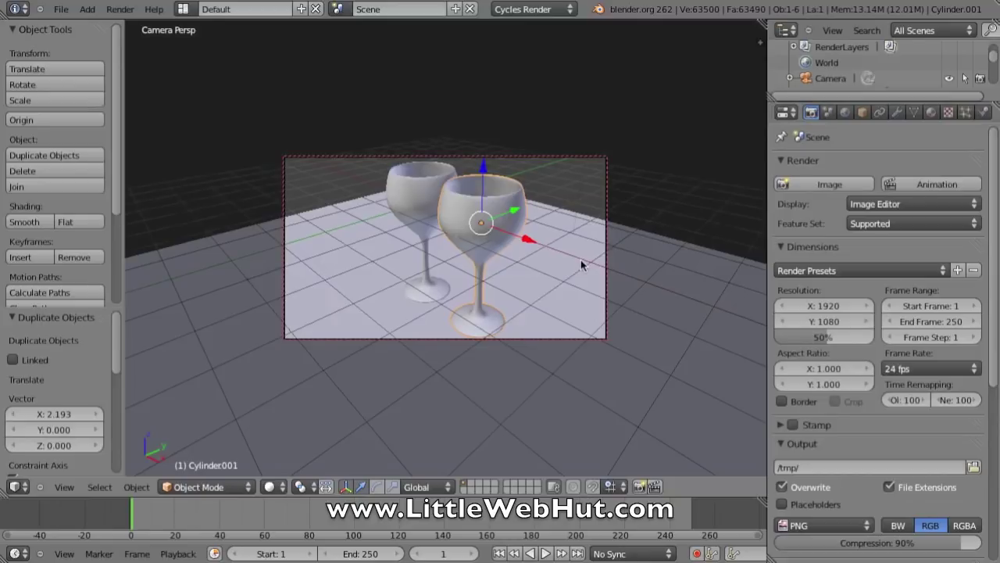
# - Select light plane Plane.001 and set its material's Emission Strength to 20, then return to camera view
pyautogui.press('KP_1')
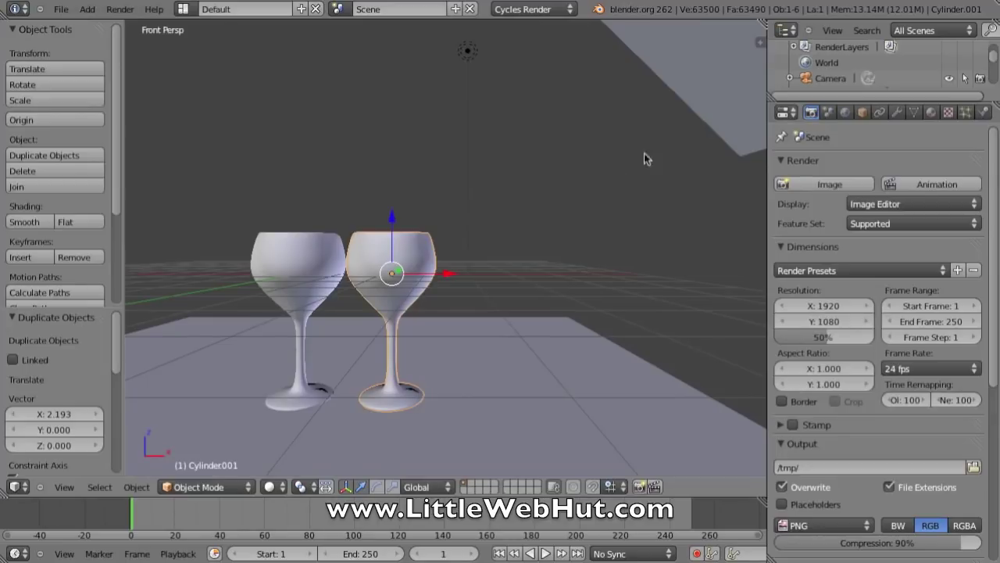
pyautogui.rightClick(704, 63)
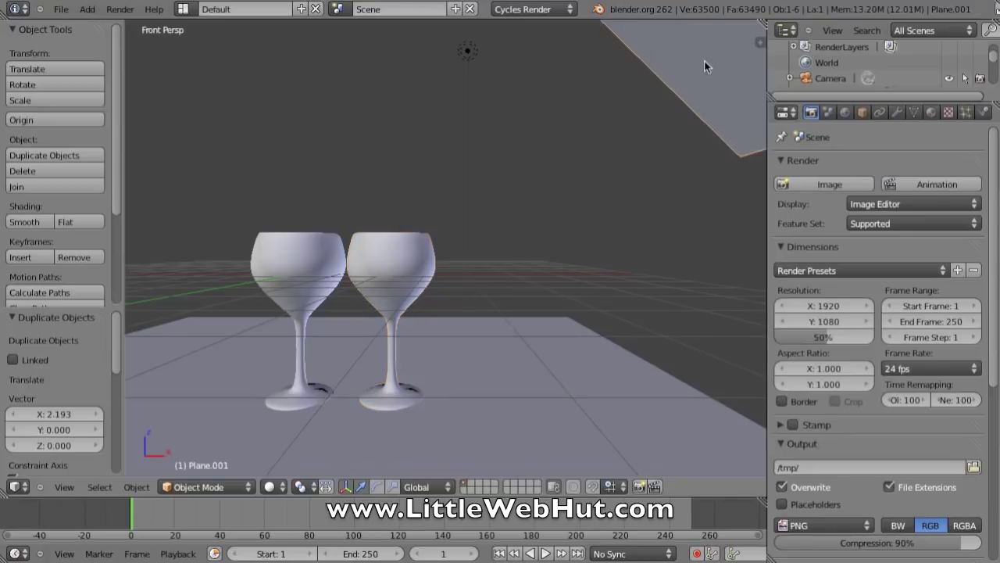
pyautogui.click(932, 112)
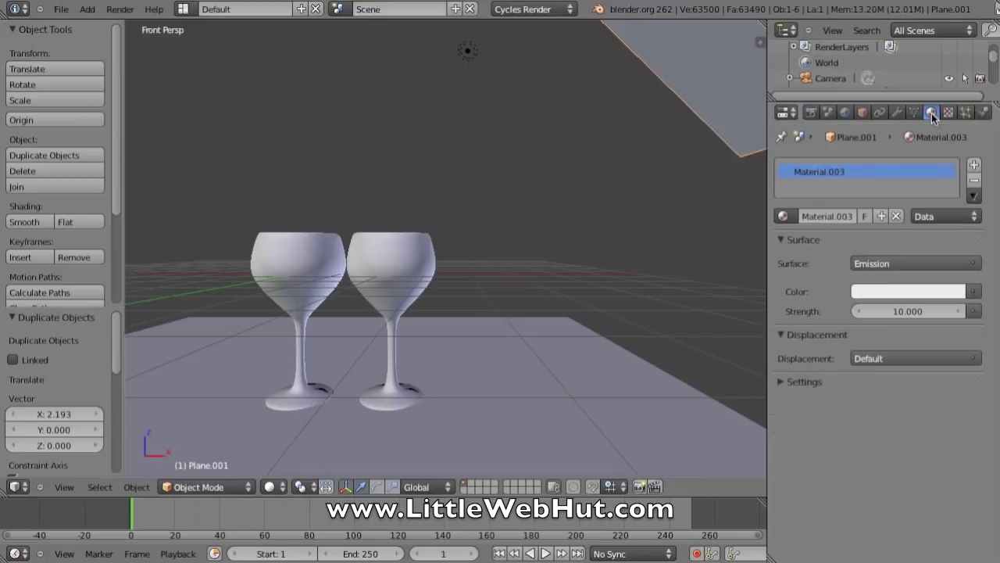
pyautogui.click(900, 312)
pyautogui.write('20')
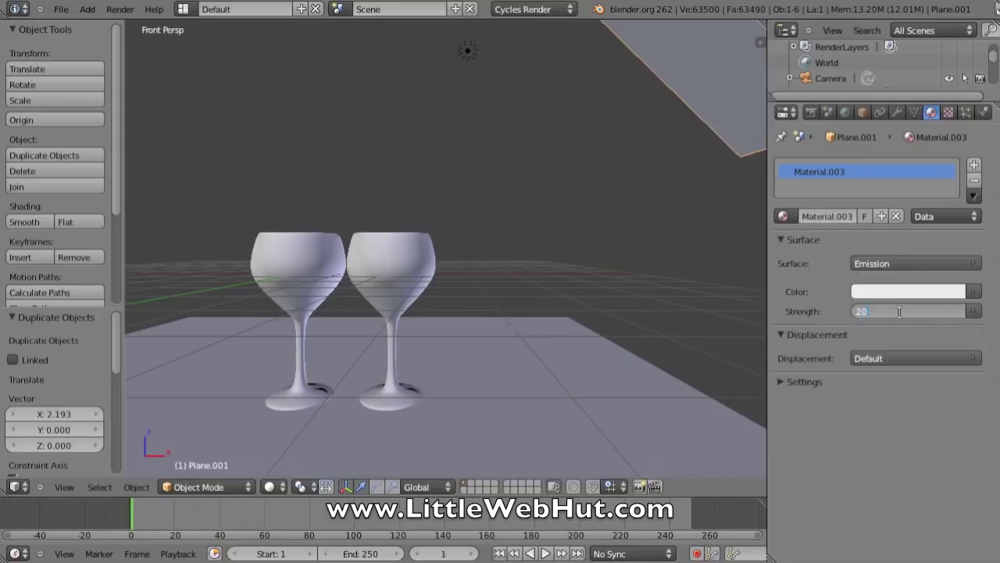
pyautogui.press('Return')
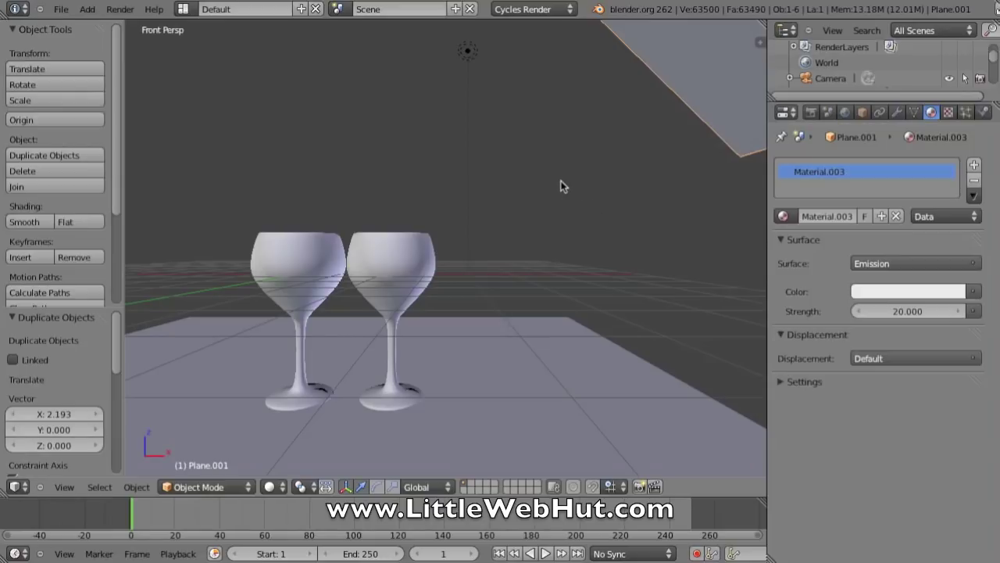
pyautogui.press('KP_0')
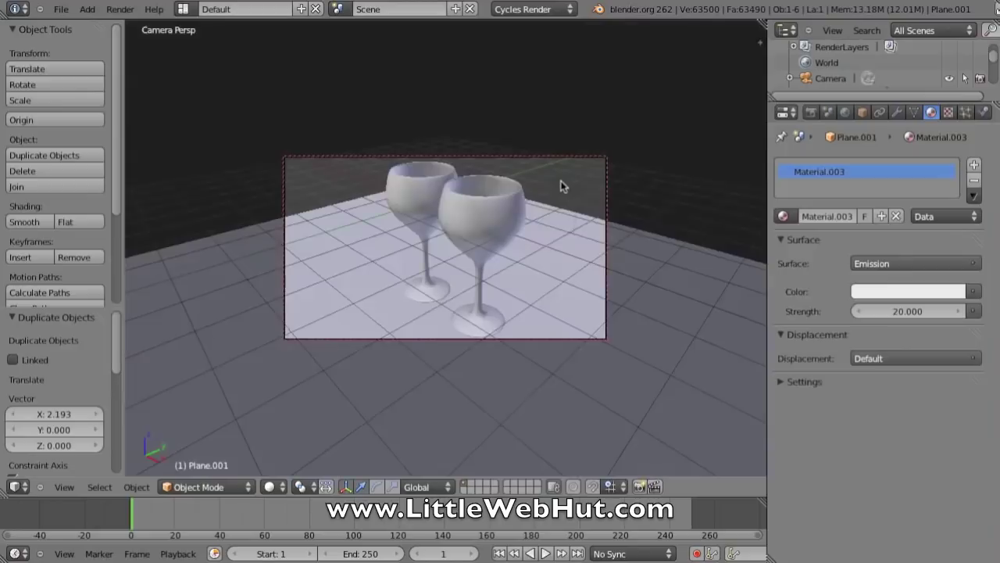
# - Render the final brighter image of both glasses and bring up the image-save dialog
pyautogui.click(812, 114)
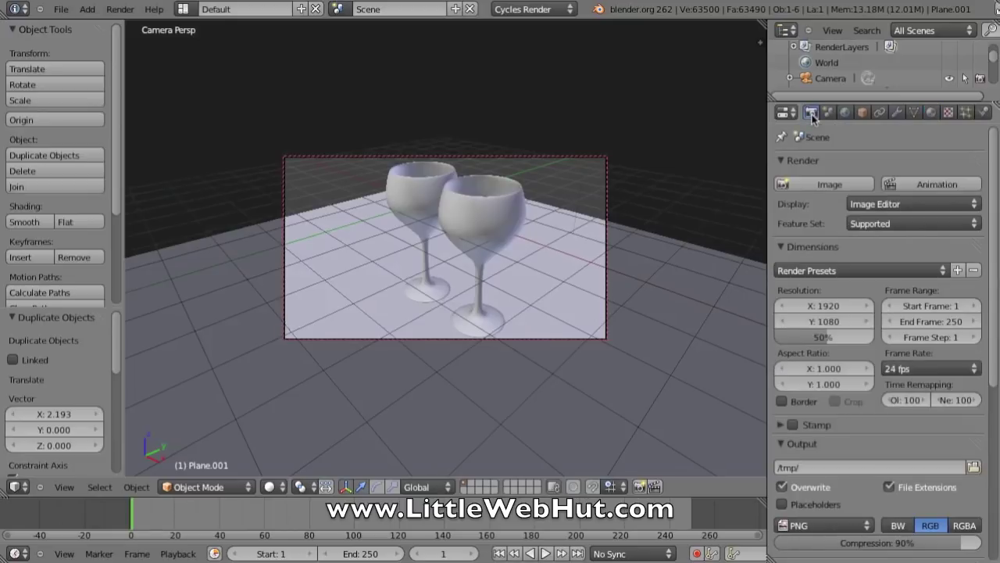
pyautogui.click(815, 186)
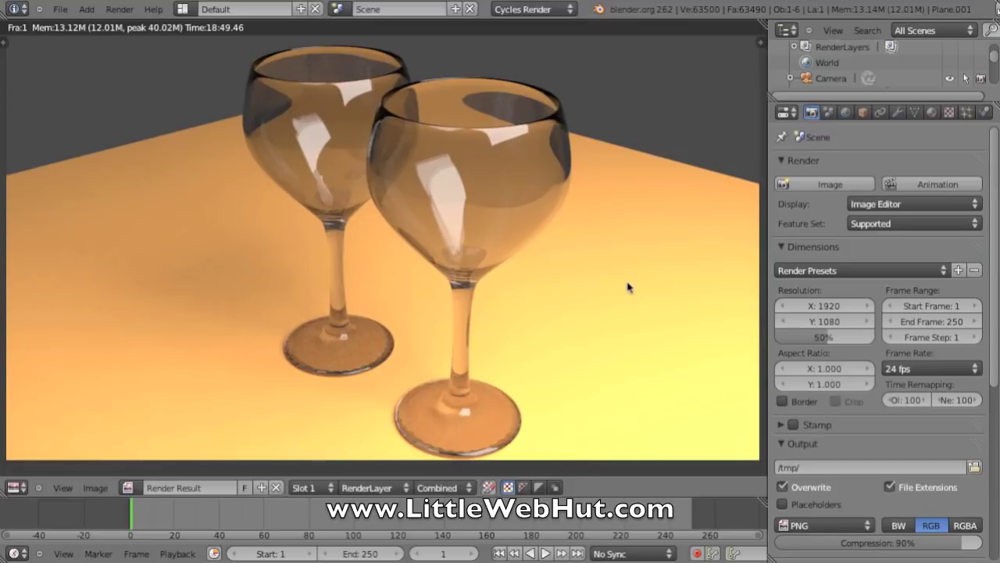
pyautogui.press('F3')
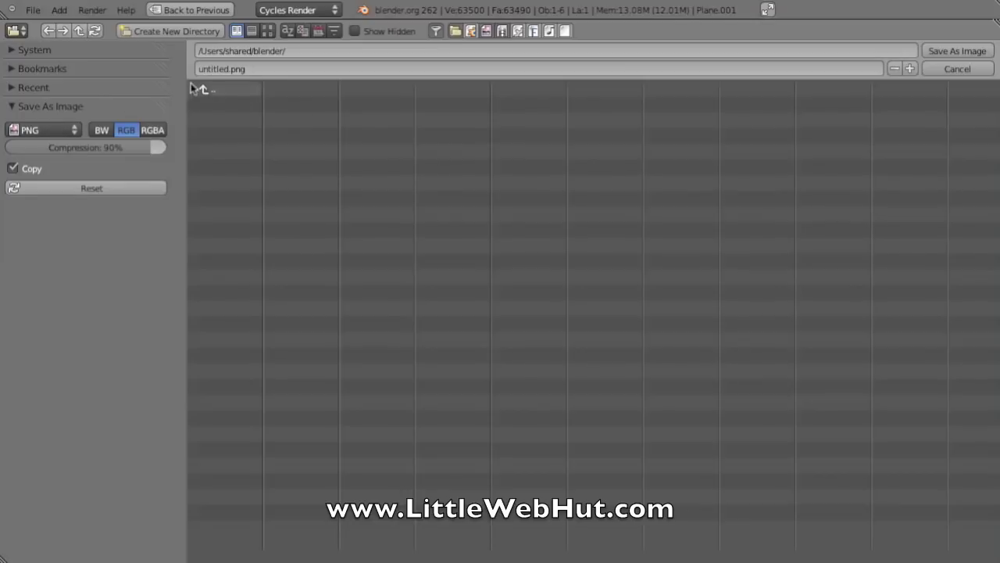
# - Save the render as wine_glasses.png in /Users/shared/blender/
pyautogui.click(226, 71)
pyautogui.press('BackSpace')
pyautogui.press('BackSpace')
pyautogui.press('BackSpace')
pyautogui.press('BackSpace')
pyautogui.press('BackSpace')
pyautogui.press('BackSpace')
pyautogui.press('BackSpace')
pyautogui.write('wine_glasses')
pyautogui.press('Return')
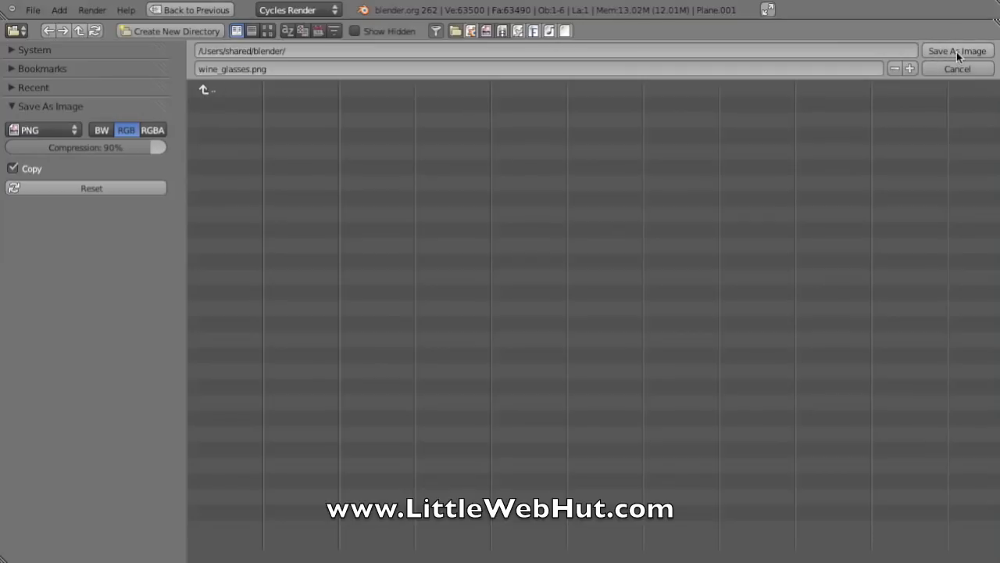
pyautogui.click(960, 53)
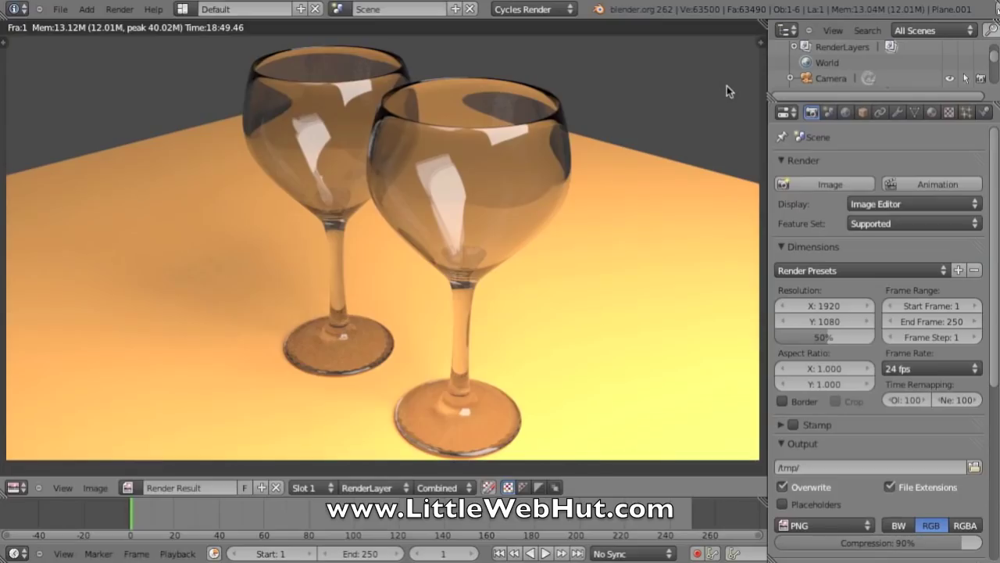
# - Save the wine glass scene as a .blend file via File > Save
pyautogui.click(61, 10)
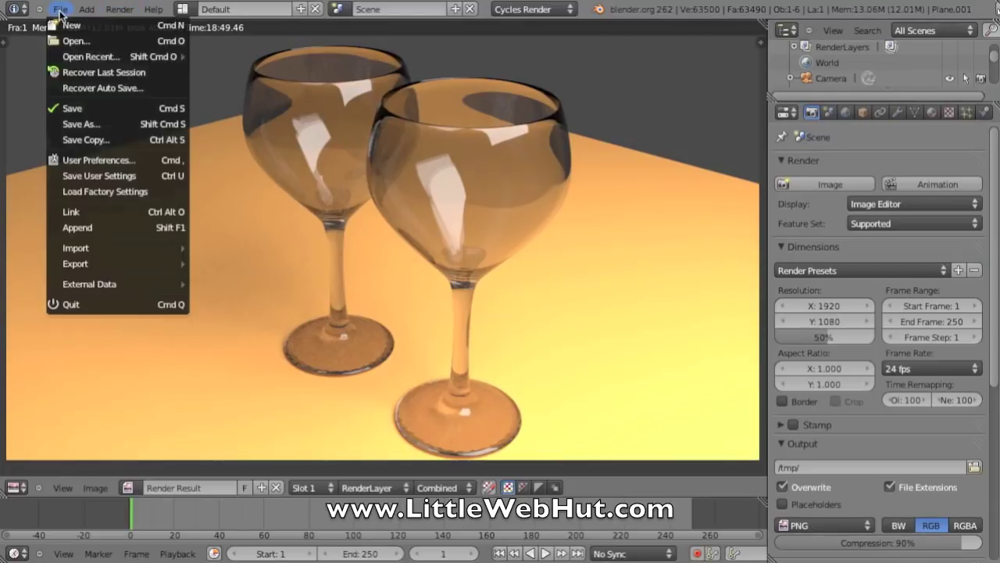
pyautogui.click(72, 109)
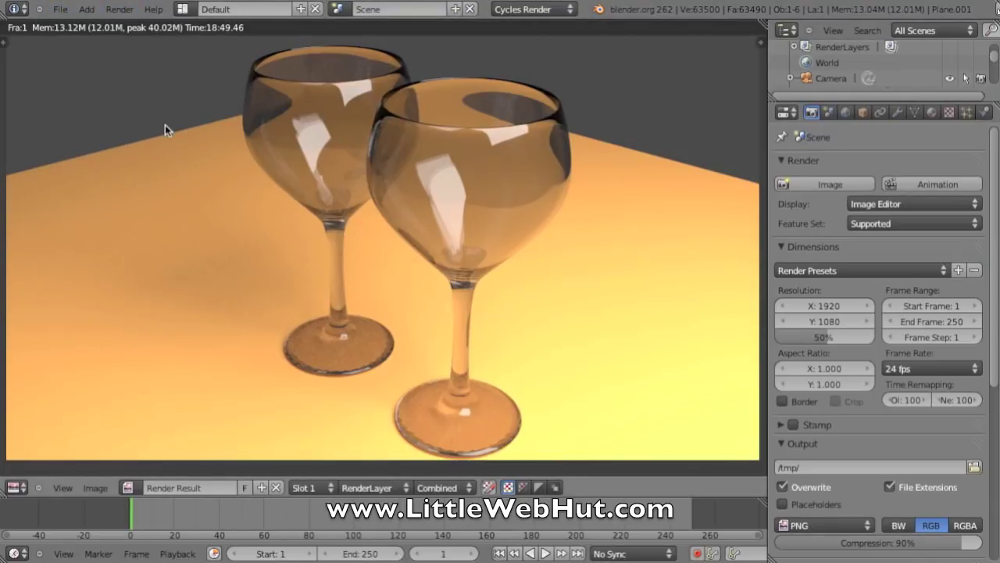